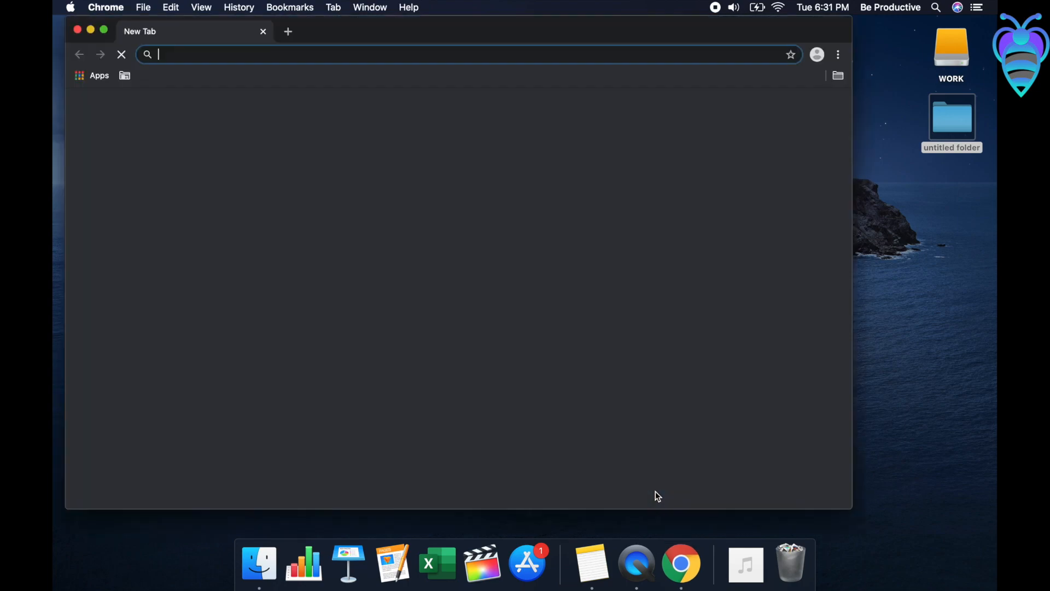
# - Open Google Sheets from the Chrome apps page and create a blank spreadsheet
pyautogui.click(103, 29)
pyautogui.click(82, 62)
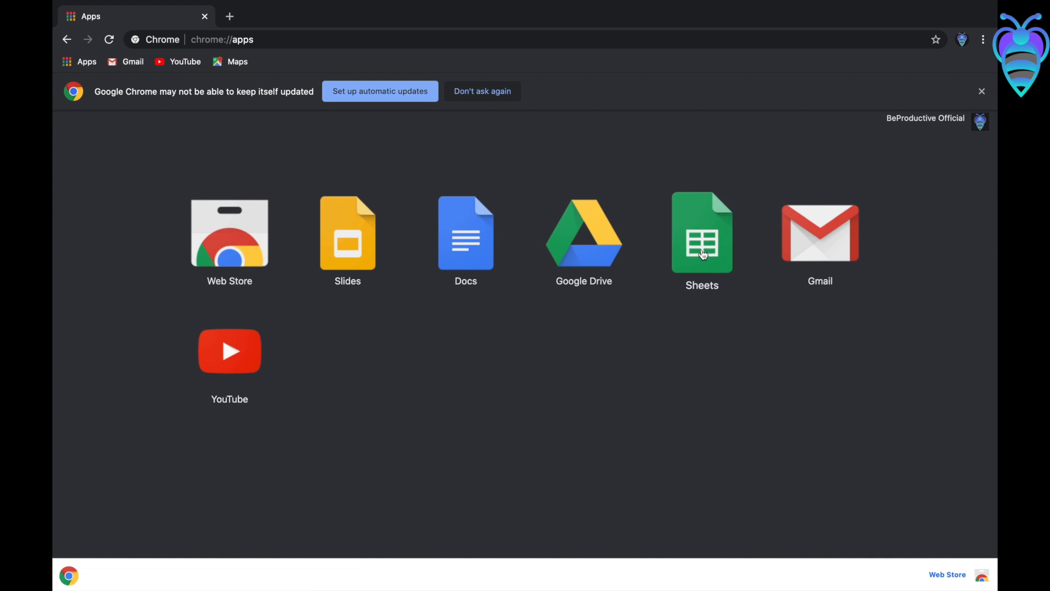
pyautogui.click(697, 251)
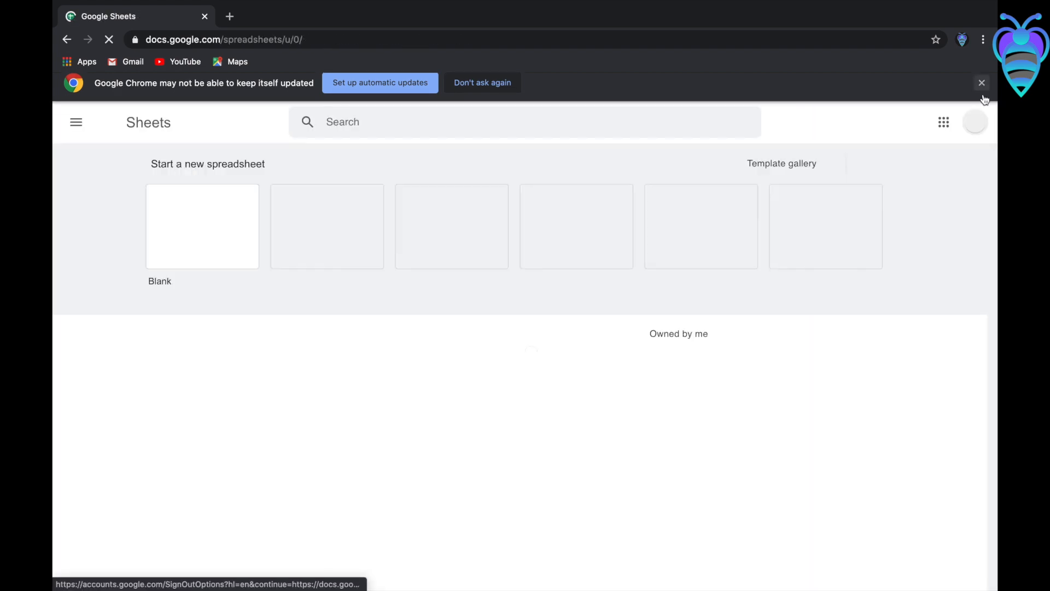
pyautogui.click(981, 85)
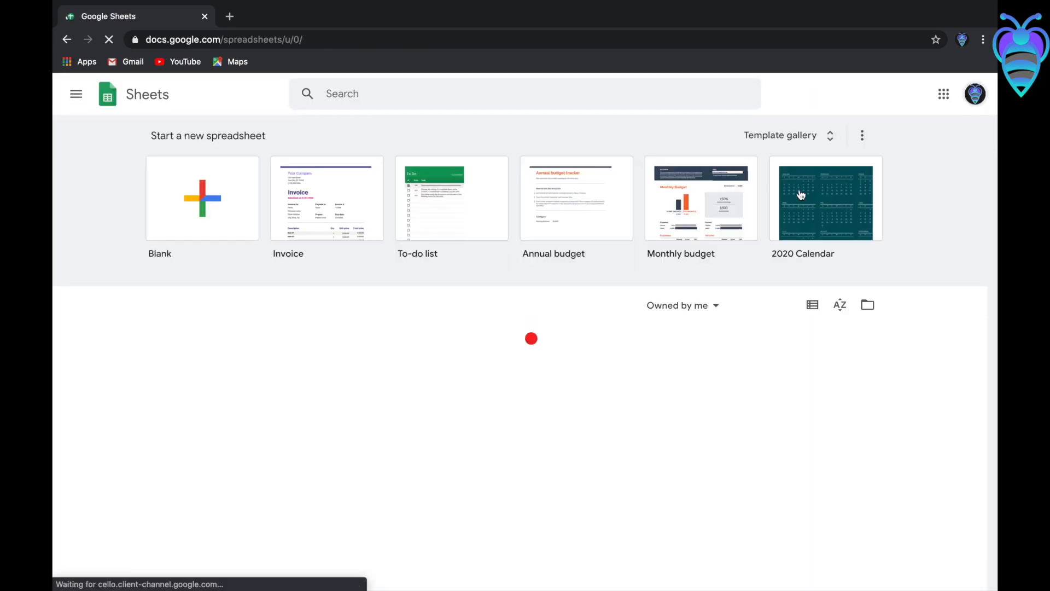
pyautogui.click(212, 194)
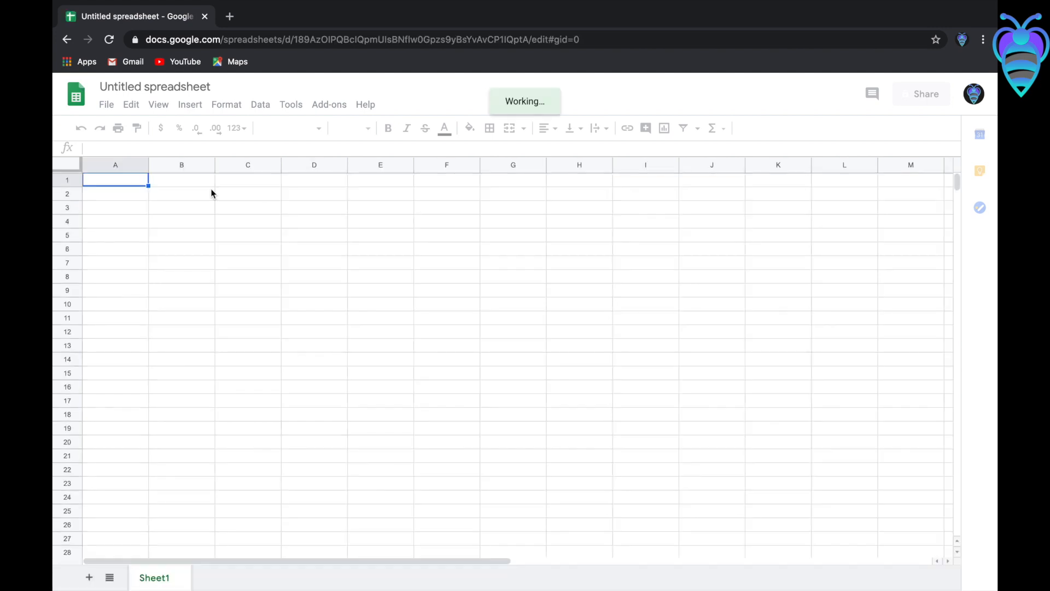
# - Name the spreadsheet "Basic Data Formatting" and return to the first cell of the sheet
pyautogui.click(177, 83)
pyautogui.write('Ba')
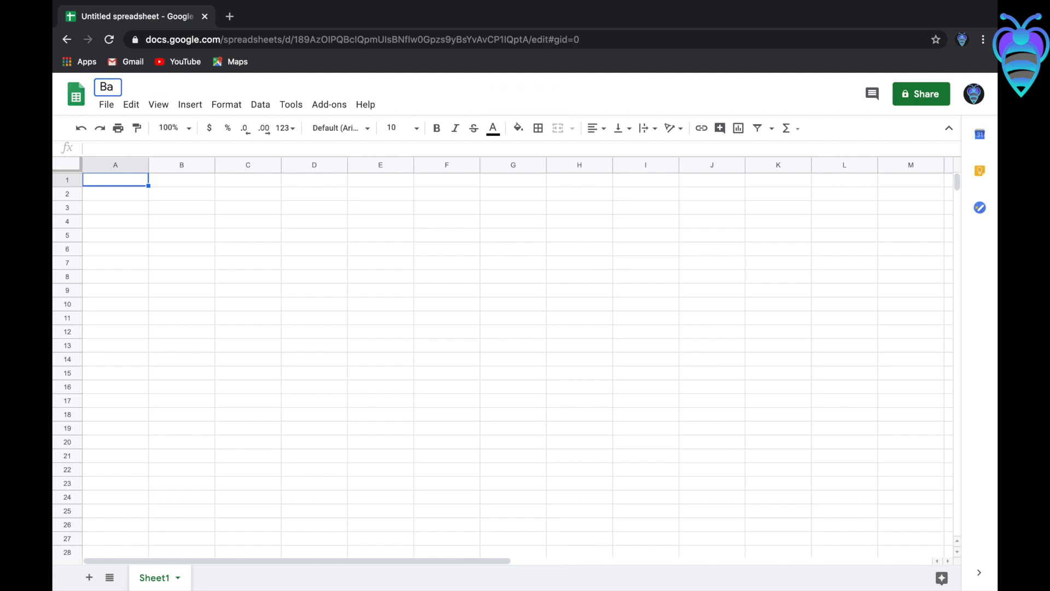
pyautogui.write('sic Data Formatting')
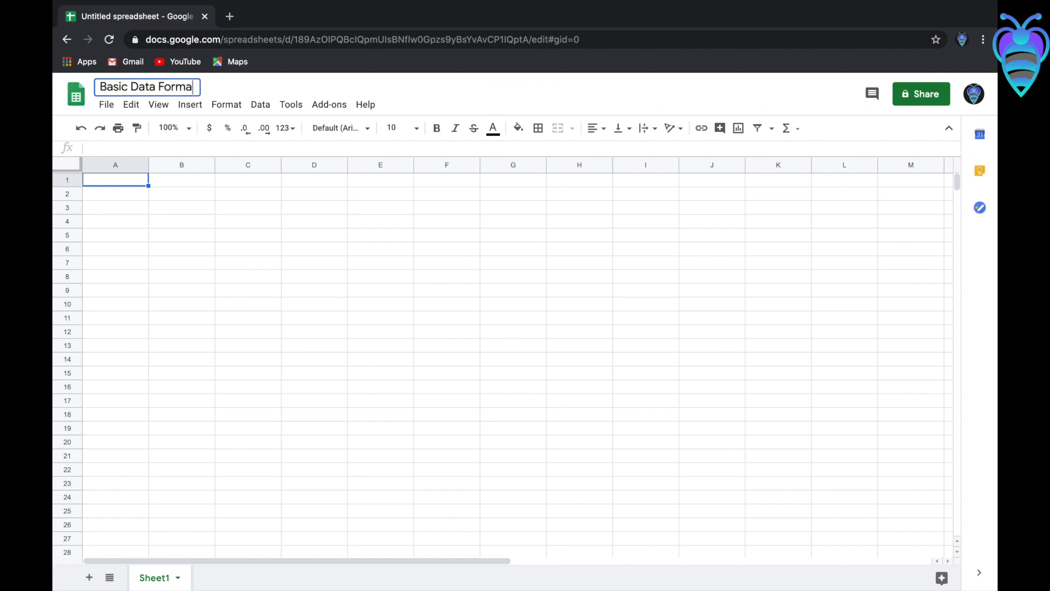
pyautogui.press('Return')
pyautogui.click(90, 180)
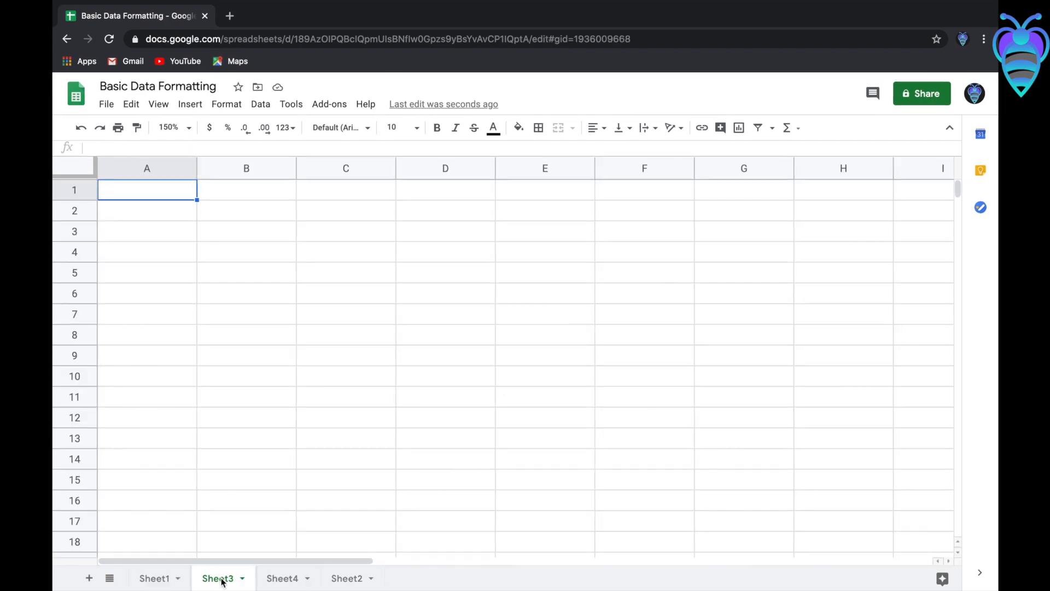
# - Rename Sheet3 as "Multiple sheets"
pyautogui.doubleClick(224, 577)
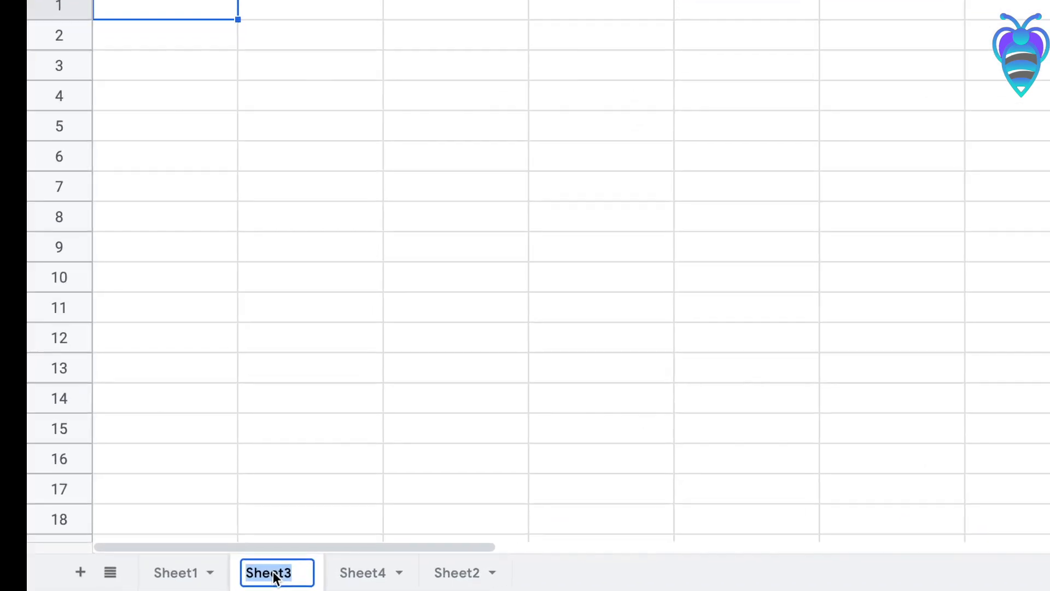
pyautogui.write('Multiple shet')
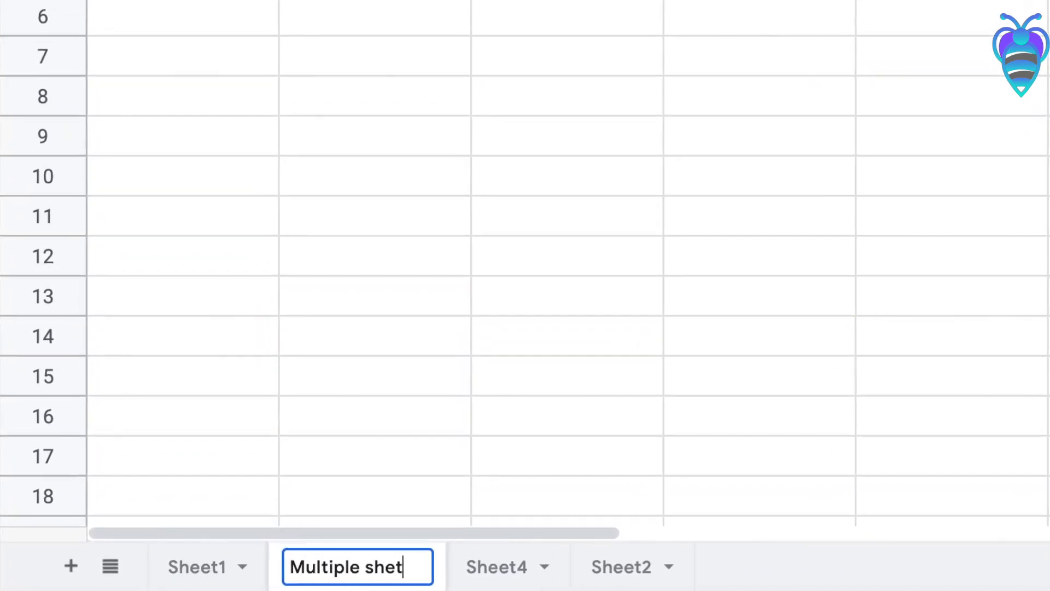
pyautogui.press('BackSpace')
pyautogui.write('ets')
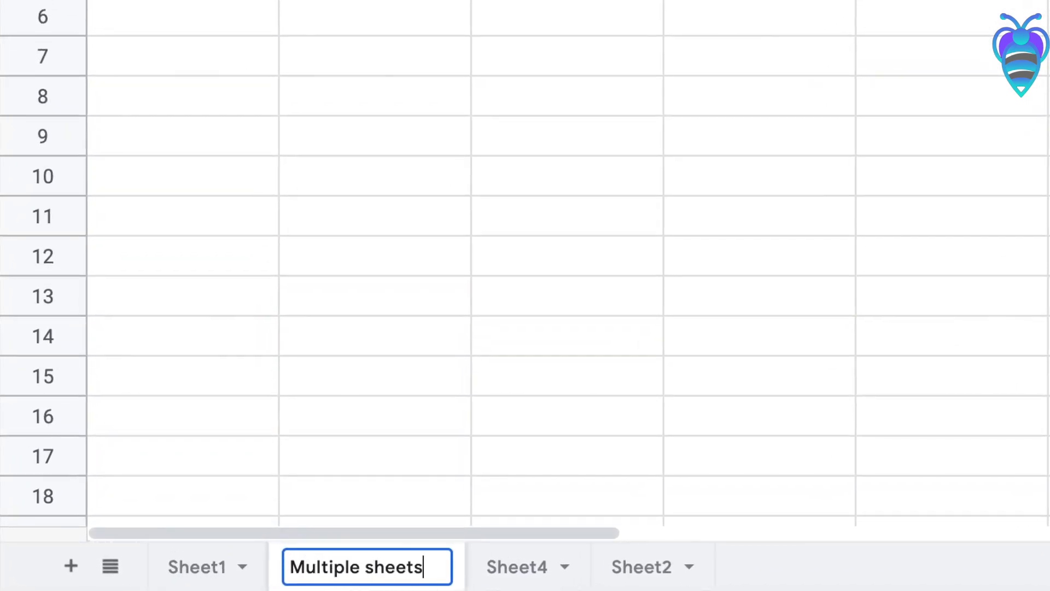
# - Rename Sheet4 with a name starting "You can rename it like"
pyautogui.doubleClick(500, 568)
pyautogui.write('YOu')
pyautogui.press('BackSpace')
pyautogui.press('BackSpace')
pyautogui.write('ou can rename it like t')
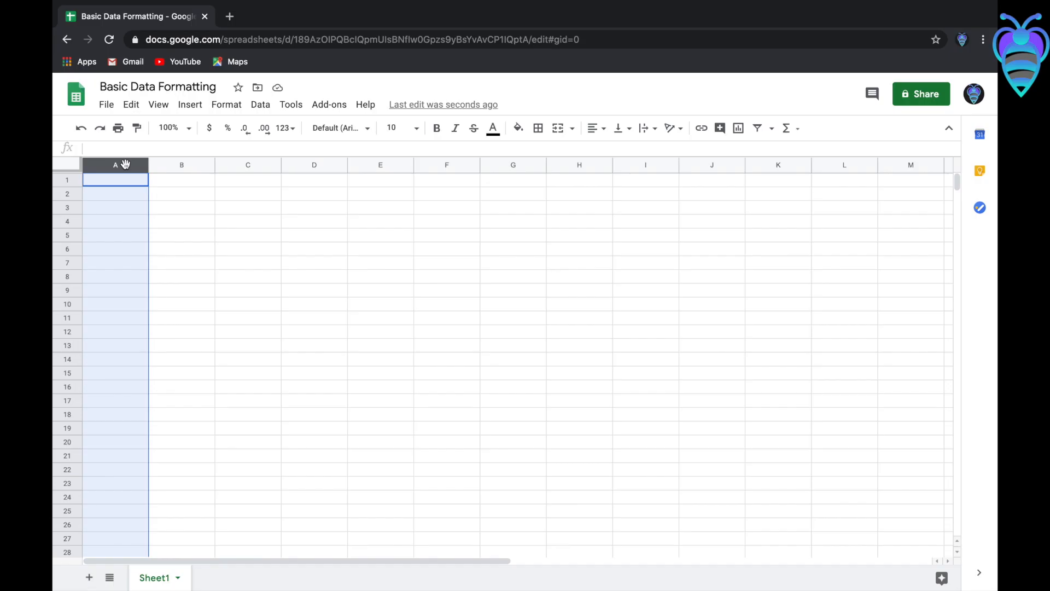
# - Highlight columns B, C, D and E in turn and examine how far the lettered columns extend
pyautogui.click(175, 166)
pyautogui.click(231, 165)
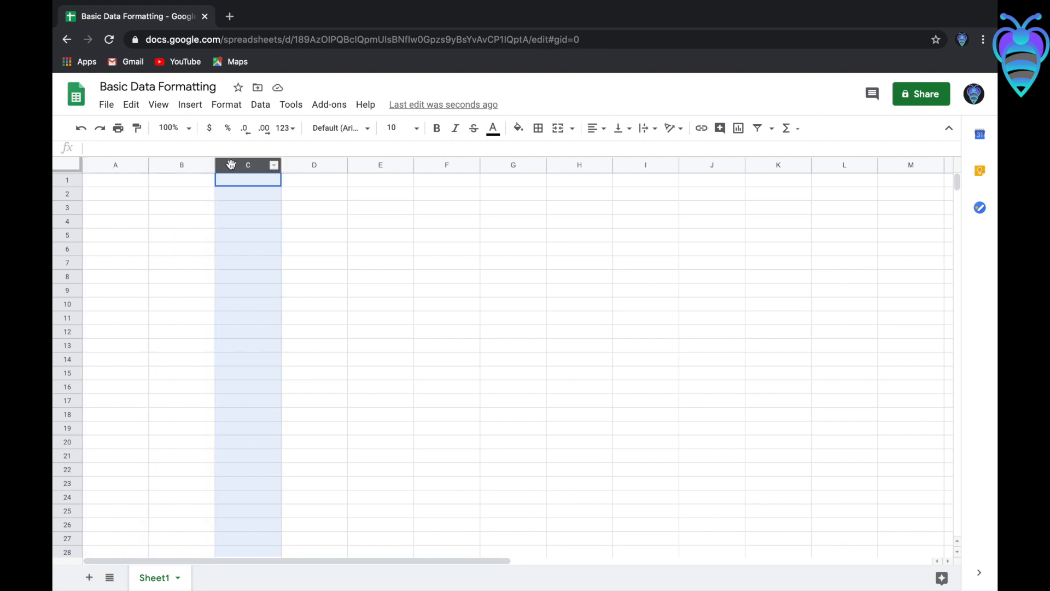
pyautogui.click(313, 164)
pyautogui.click(371, 164)
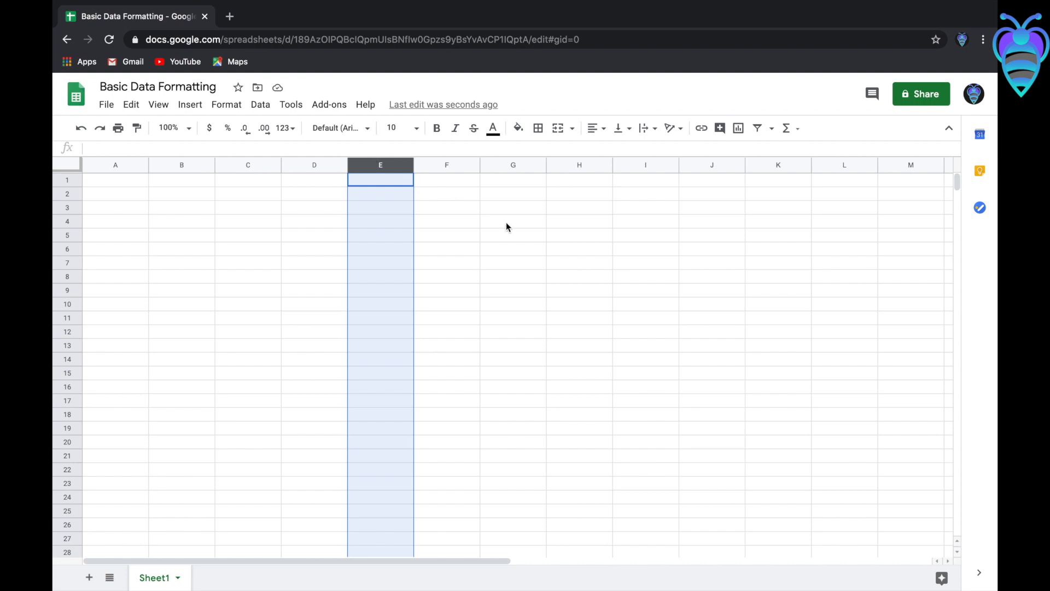
pyautogui.hscroll(10, 507, 222)
pyautogui.hscroll(-10, 506, 222)
pyautogui.click(827, 211)
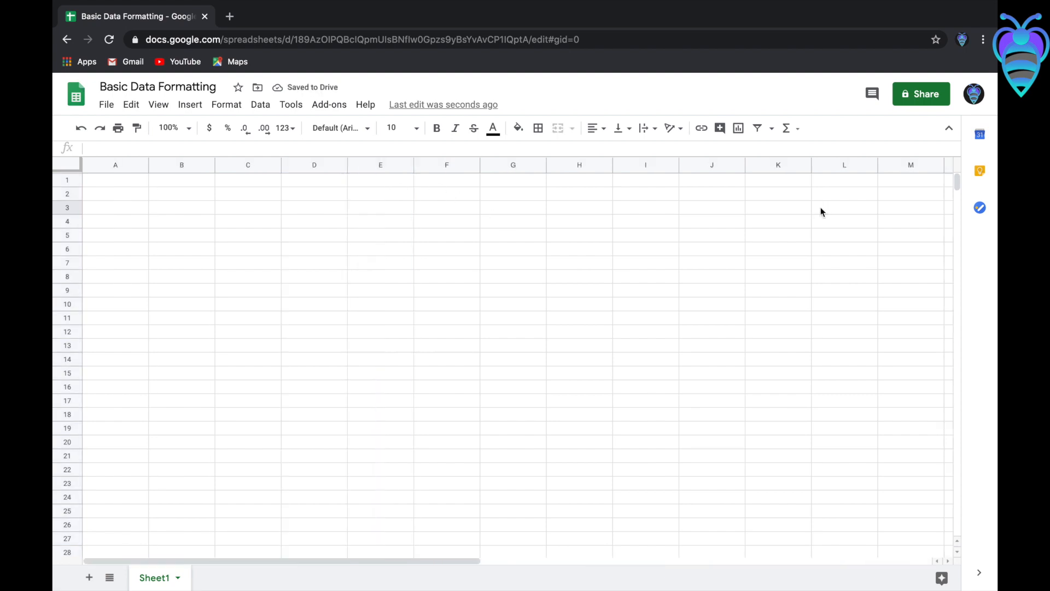
# - Highlight rows 2, 4, 5 and 6 in turn, examine how far the numbered rows extend, and return to cell A1
pyautogui.click(69, 193)
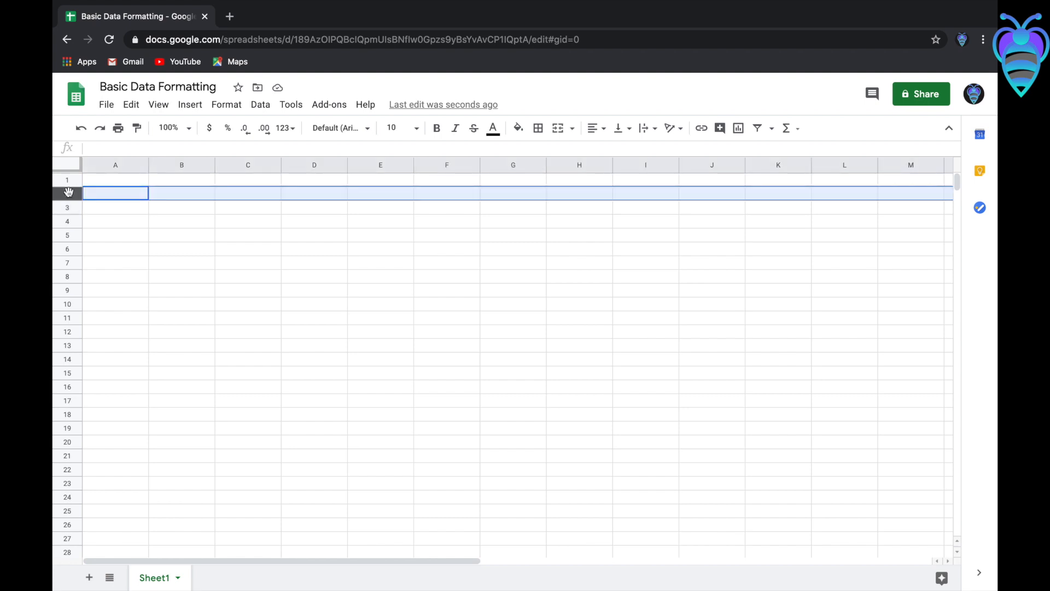
pyautogui.click(74, 225)
pyautogui.click(73, 234)
pyautogui.click(73, 246)
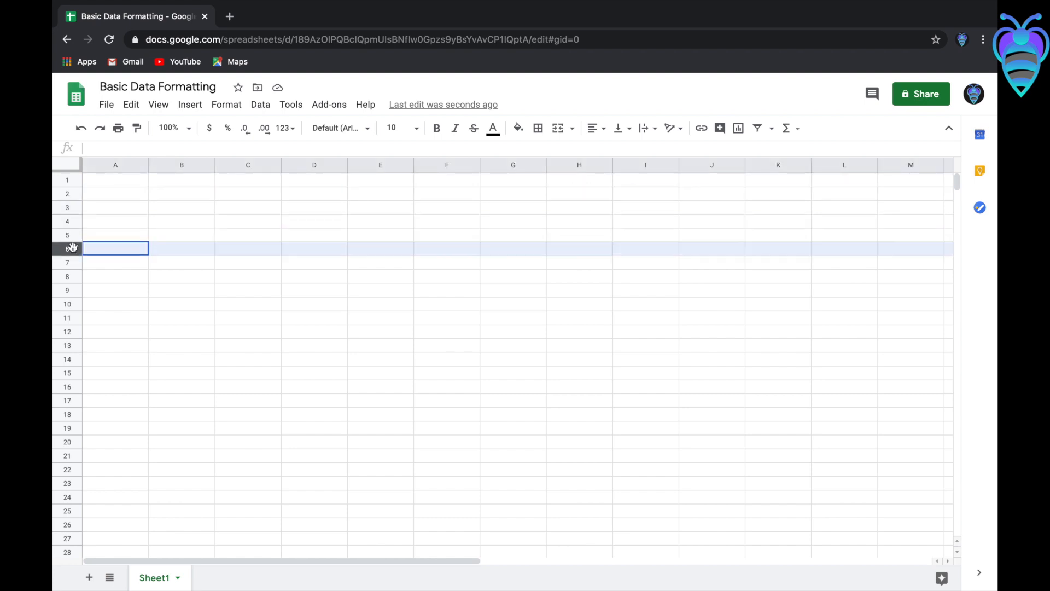
pyautogui.scroll(-12, 73, 198)
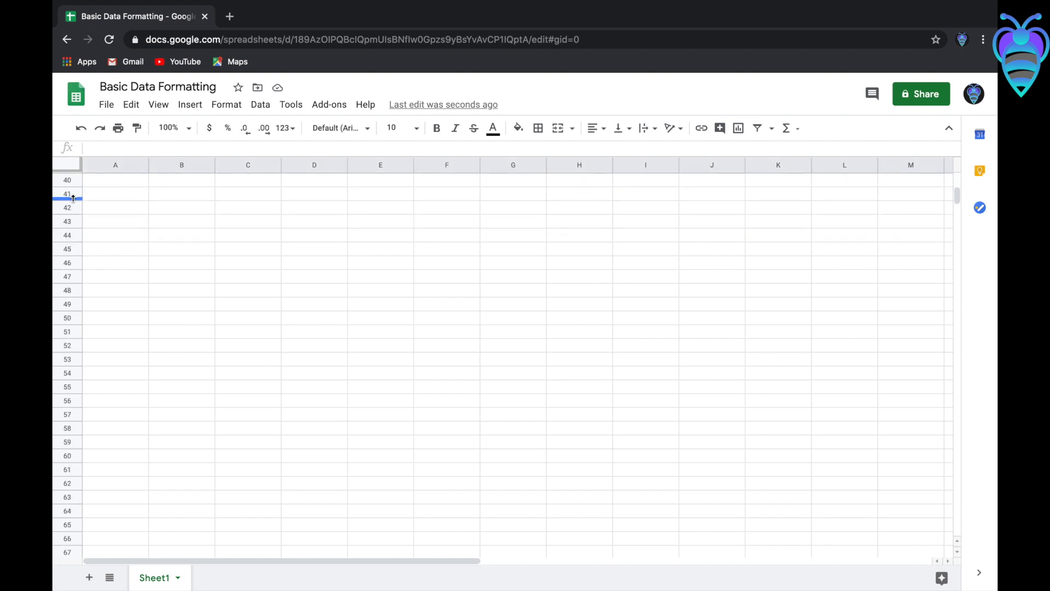
pyautogui.moveTo(957, 197); pyautogui.dragTo(952, 554)
pyautogui.hotkey('ctrl', 'Home')
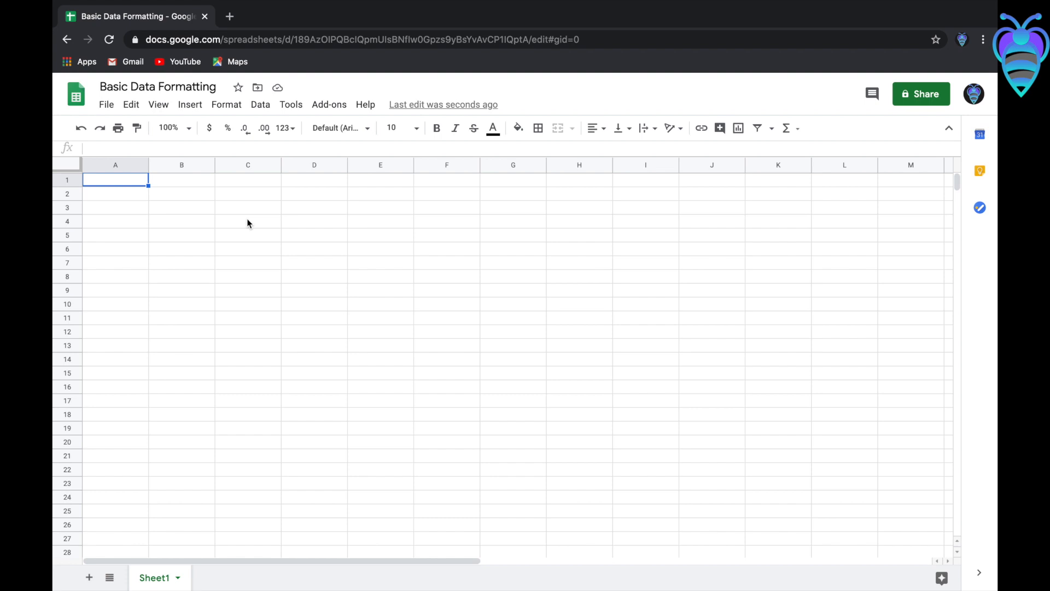
# - Examine how cells are addressed by selecting C4, its row 4 and column C, C4 again, and the cells B6 and C8
pyautogui.click(247, 223)
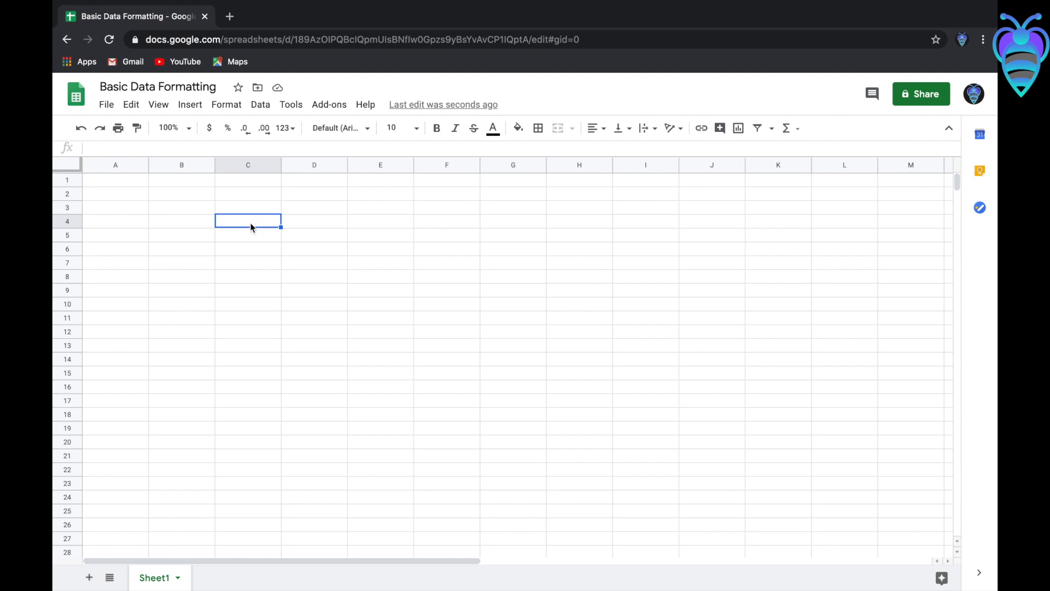
pyautogui.click(66, 221)
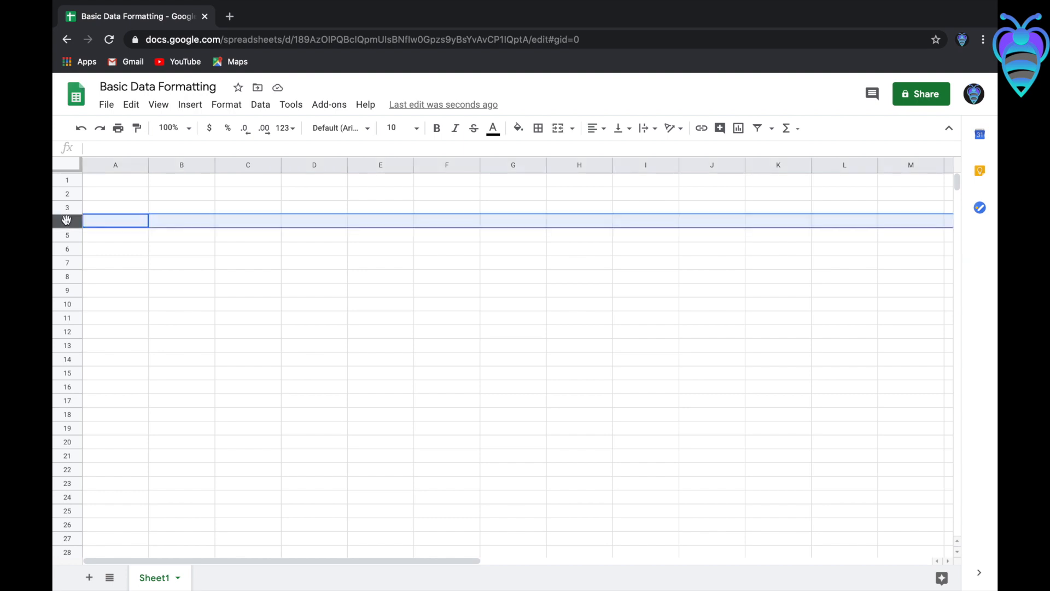
pyautogui.click(247, 167)
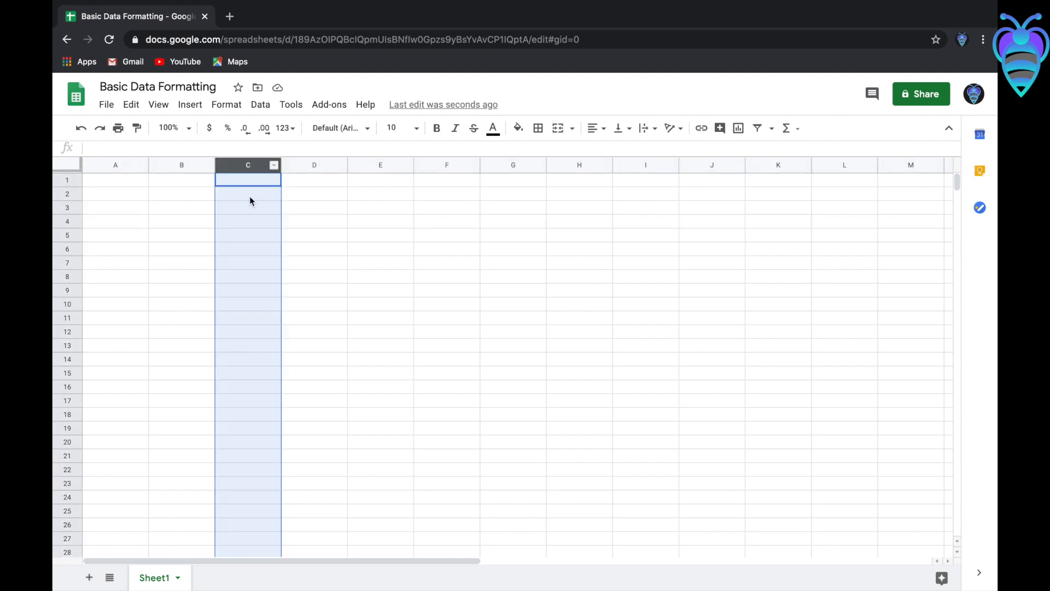
pyautogui.click(249, 226)
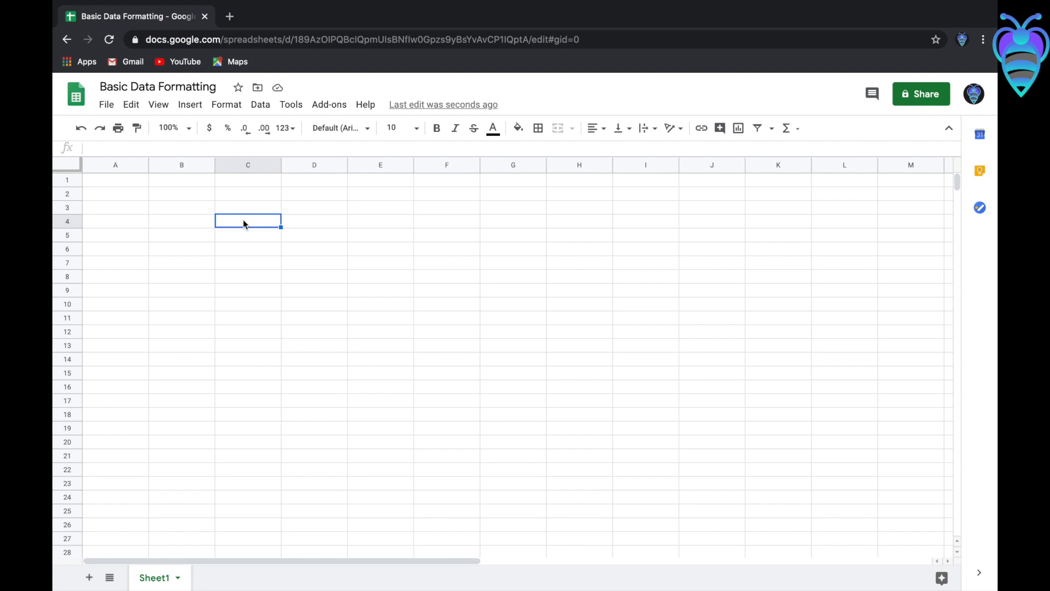
pyautogui.click(201, 251)
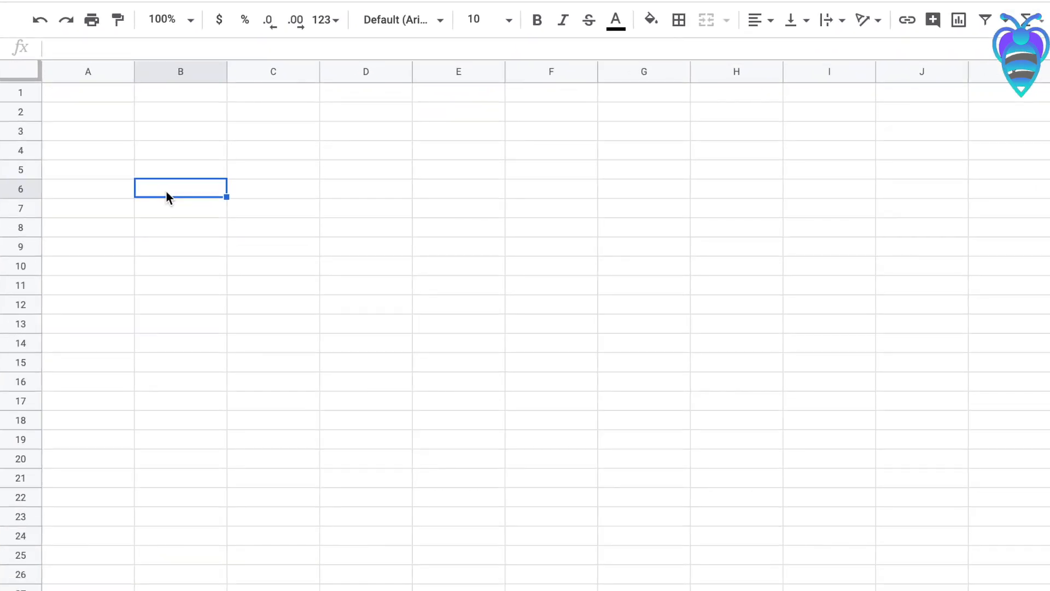
pyautogui.click(284, 234)
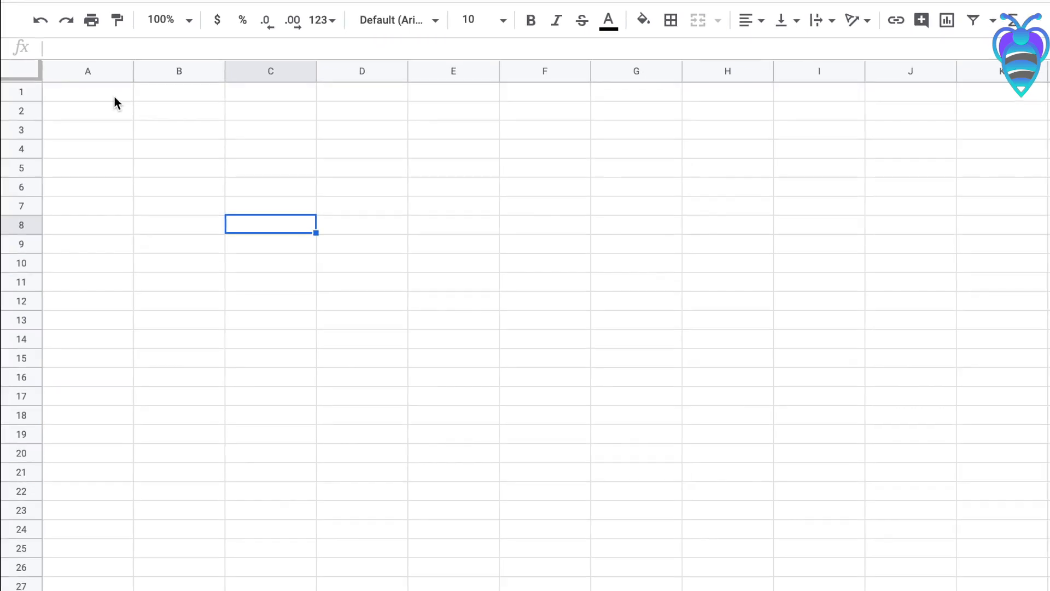
# - Enter "Day Sale" in cell A1 and "Date :-" in cell E1
pyautogui.click(106, 97)
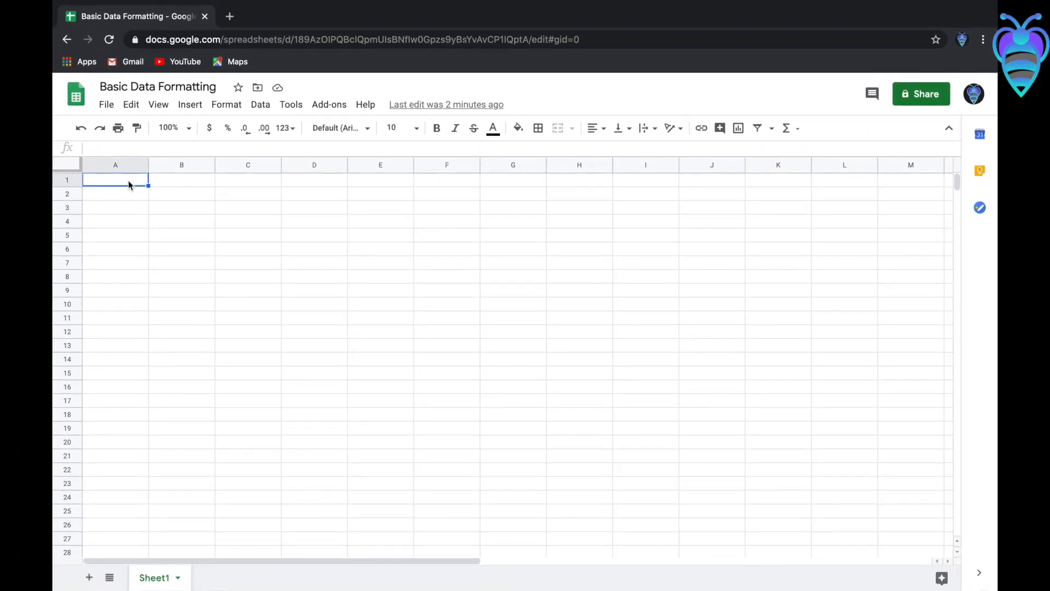
pyautogui.write('Day')
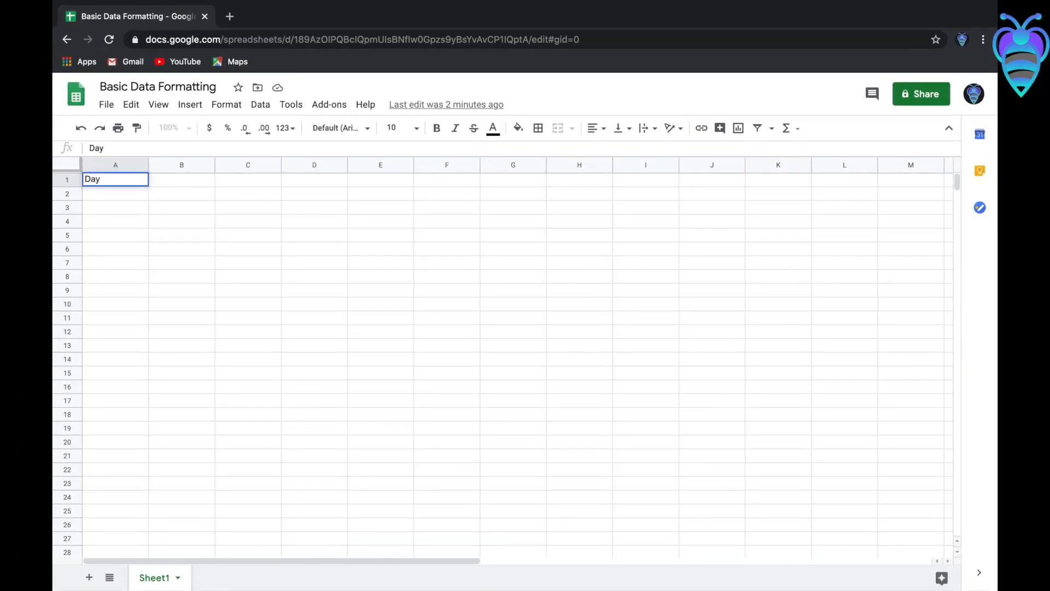
pyautogui.write(' Sale')
pyautogui.press('Tab')
pyautogui.press('Tab')
pyautogui.press('Tab')
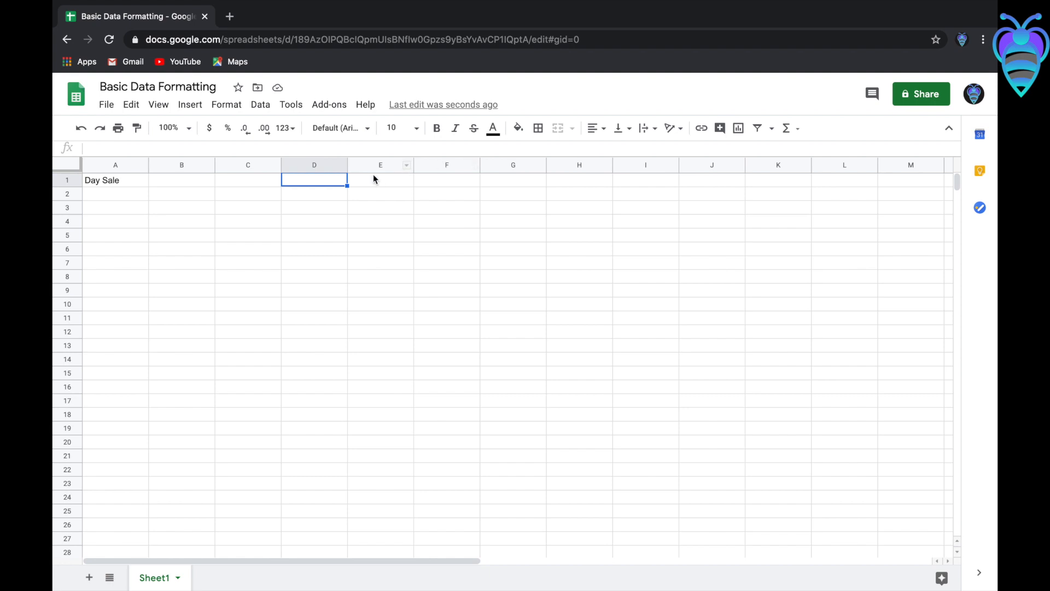
pyautogui.click(368, 181)
pyautogui.write('Date')
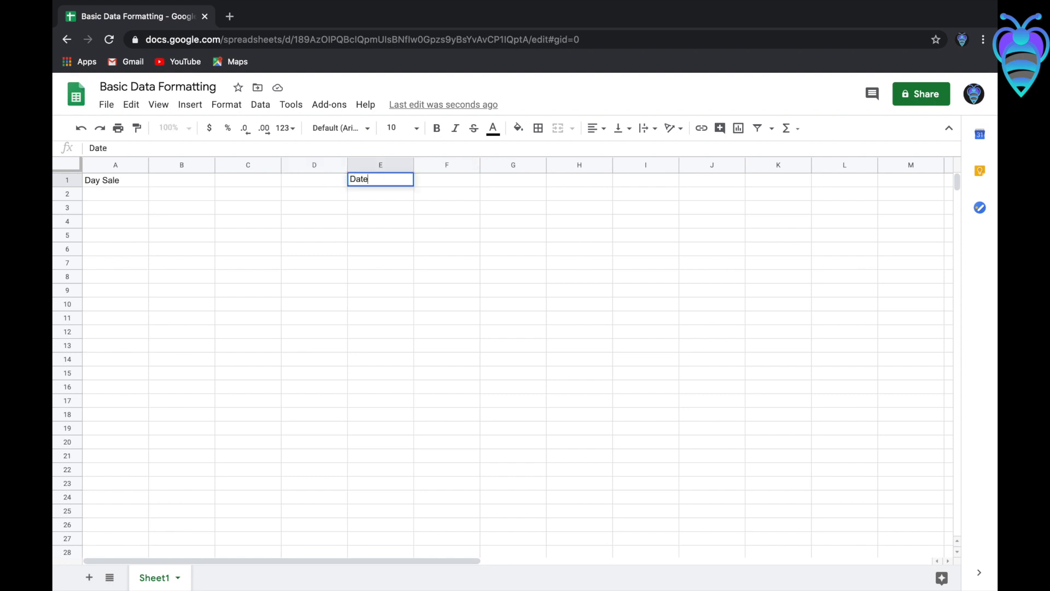
pyautogui.write(' :-')
pyautogui.click(428, 215)
pyautogui.click(128, 194)
pyautogui.write('Item nam')
pyautogui.press('BackSpace')
pyautogui.press('BackSpace')
pyautogui.press('BackSpace')
pyautogui.press('BackSpace')
pyautogui.press('BackSpace')
pyautogui.press('BackSpace')
pyautogui.press('BackSpace')
pyautogui.press('BackSpace')
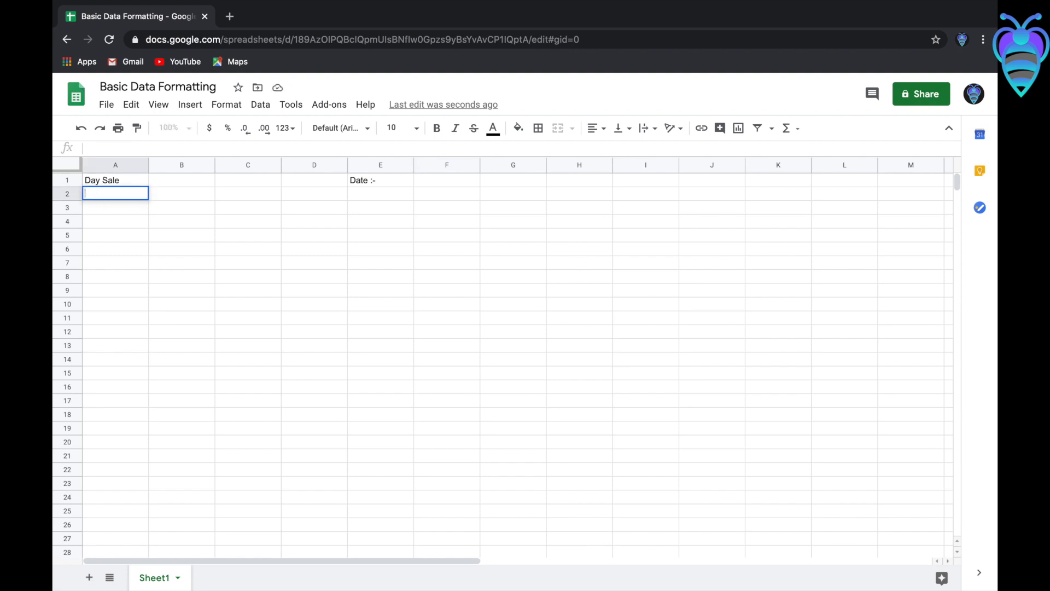
# - Enter the headers "Sr. no", "Item name", "Qty", "Rate" and "Amount" in cells A2 to E2
pyautogui.write('Sr. no')
pyautogui.press('Tab')
pyautogui.write('Item name')
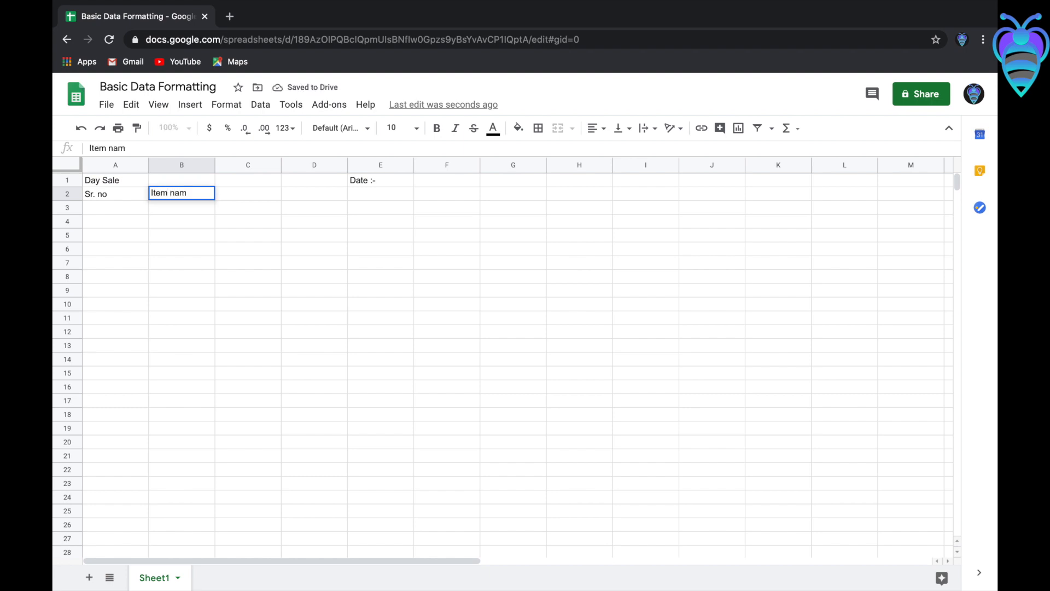
pyautogui.press('Tab')
pyautogui.write('Qty')
pyautogui.press('Tab')
pyautogui.write('Rate')
pyautogui.press('Tab')
pyautogui.write('Amount')
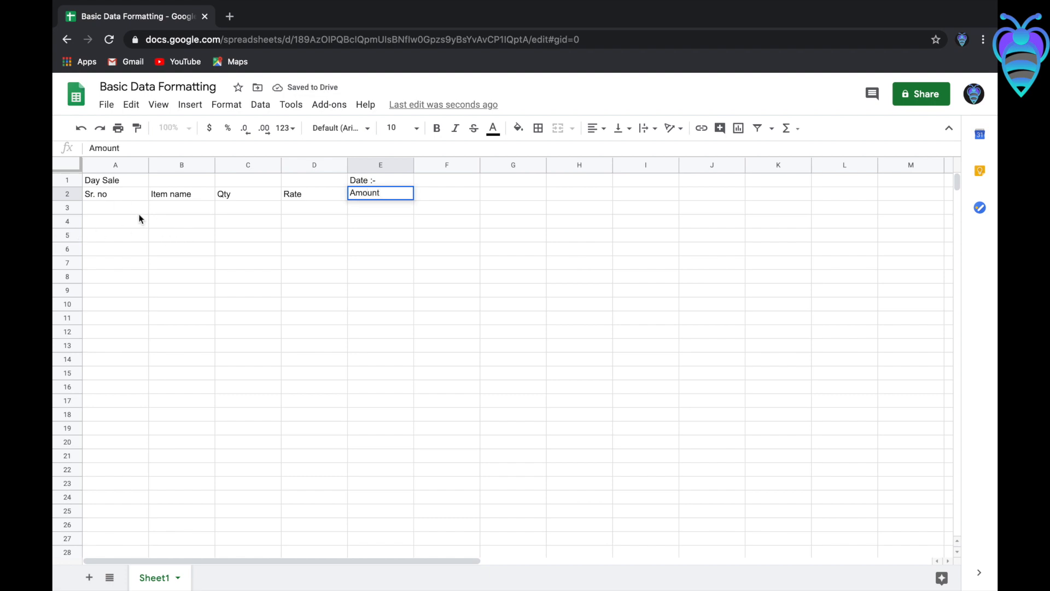
# - Number cells A3 to A12 from 1 to 10 by entering 1, 2 and 3 and extending the series
pyautogui.click(112, 207)
pyautogui.write('1 2 3')
pyautogui.moveTo(115, 208); pyautogui.dragTo(116, 235)
pyautogui.moveTo(149, 241); pyautogui.dragTo(152, 331)
pyautogui.click(204, 212)
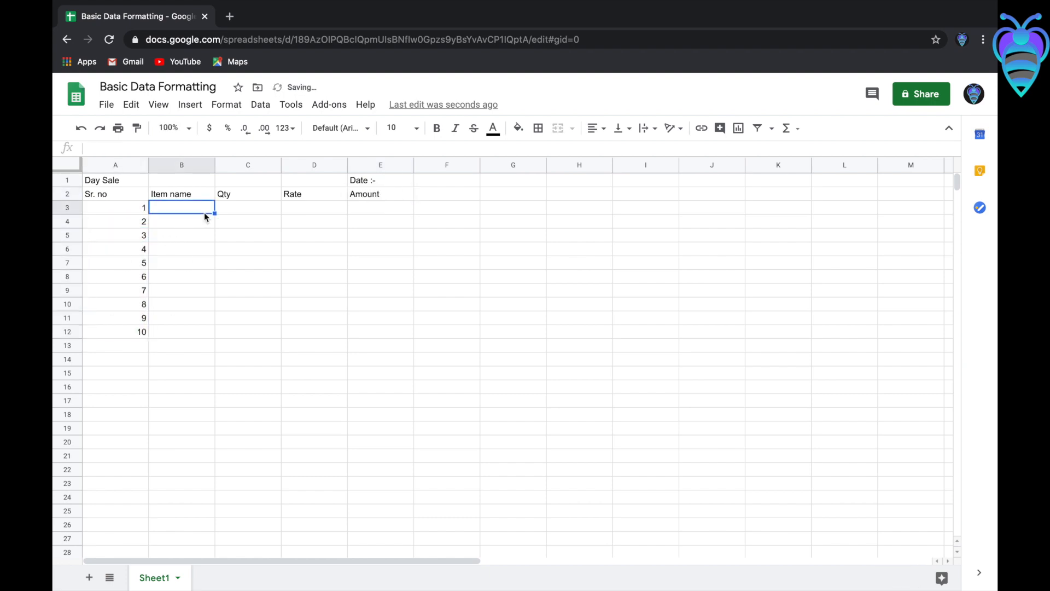
pyautogui.write('Ball')
pyautogui.press('Return')
pyautogui.write('Bat')
pyautogui.press('Return')
pyautogui.write('B')
pyautogui.press('Up')
pyautogui.press('Up')
pyautogui.press('BackSpace')
pyautogui.press('Down')
pyautogui.press('BackSpace')
pyautogui.press('Down')
pyautogui.press('BackSpace')
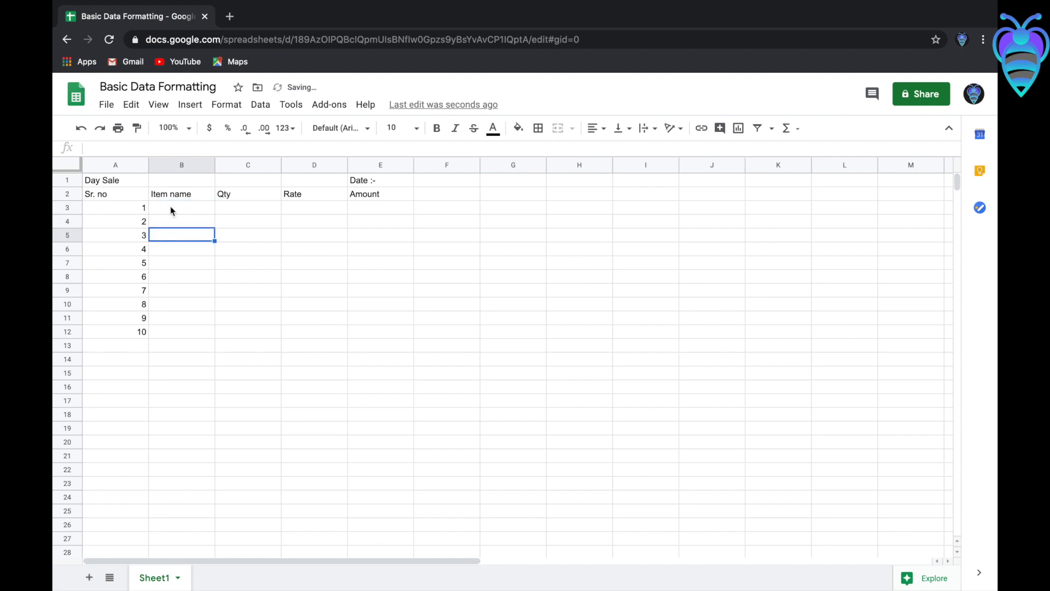
# - Enter Basketball, Baseball, Volleyball, Cricket Bat and Badminton Racket in cells B3 to B7 and fit column B to its contents
pyautogui.click(169, 206)
pyautogui.write('Basketball')
pyautogui.press('Return')
pyautogui.write('Baseball')
pyautogui.press('Return')
pyautogui.write('Volleyball')
pyautogui.press('Return')
pyautogui.write('Cricket Bat')
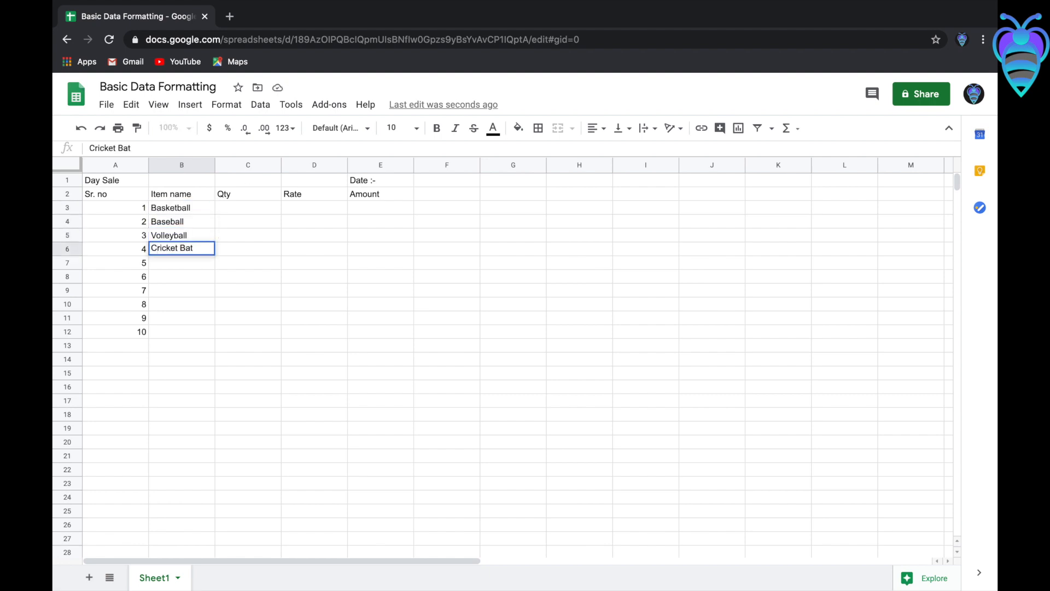
pyautogui.press('Return')
pyautogui.write('Badminton Racket')
pyautogui.press('Return')
pyautogui.doubleClick(215, 164)
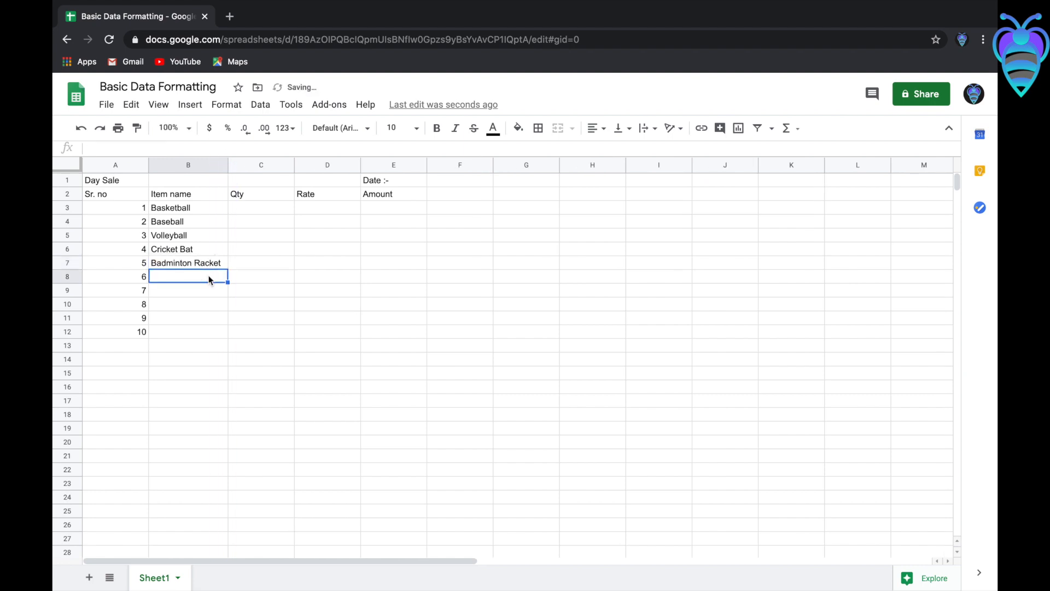
# - Enter Badminton shuttle, Cricket Kit, Rugby-ball, Chess and Table Tennis rackets in cells B8 to B12 and widen column B
pyautogui.write('Badminton Racket')
pyautogui.press('Tab')
pyautogui.press('Left')
pyautogui.write('Badminton shuttle')
pyautogui.press('Return')
pyautogui.write('Cricket Kit')
pyautogui.press('Return')
pyautogui.write('Rugby-ball')
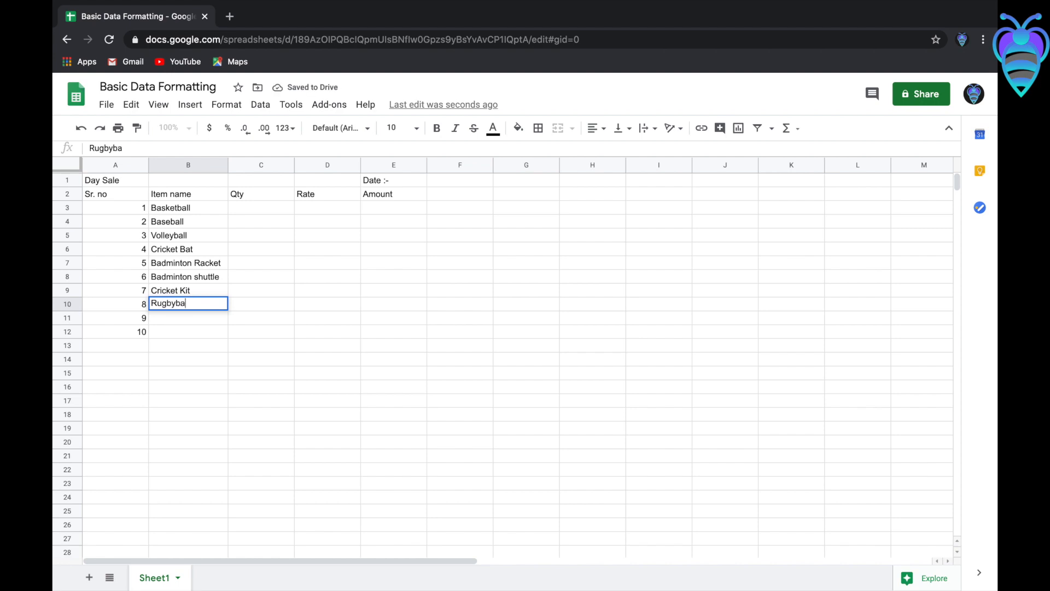
pyautogui.press('Return')
pyautogui.write('Chess')
pyautogui.press('Return')
pyautogui.write('Table Tennis')
pyautogui.write(' rackets')
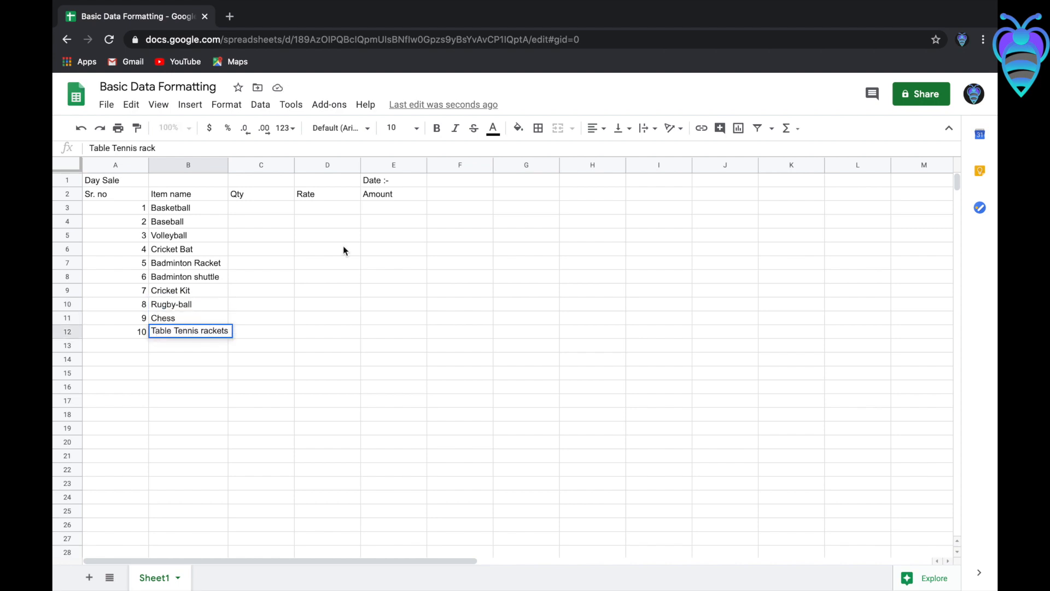
pyautogui.moveTo(228, 165); pyautogui.dragTo(249, 165)
# - Enter the quantities 2, 3, 2, 5, 1, 1, 0, 5, 5 and 2 in cells C3 to C12
pyautogui.click(277, 212)
pyautogui.write('2 3 2 5 1 1 0 5 5 2')
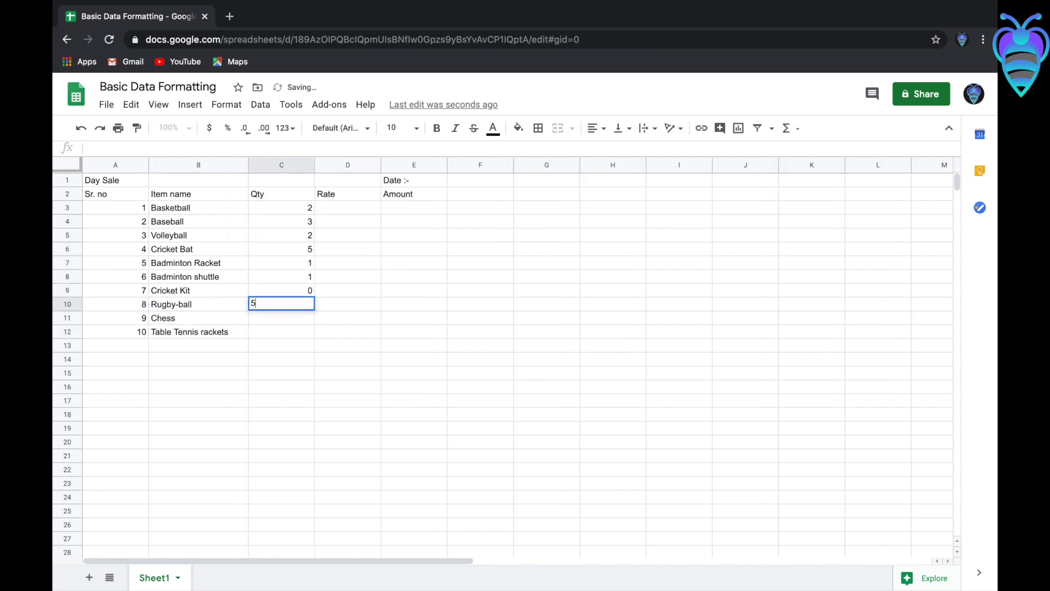
# - Enter the rates 2000, 500, 700, 6000, 2000, 150, 8000, 3000, 700 and 600 in cells D3 to D12
pyautogui.click(343, 208)
pyautogui.write('2000 500')
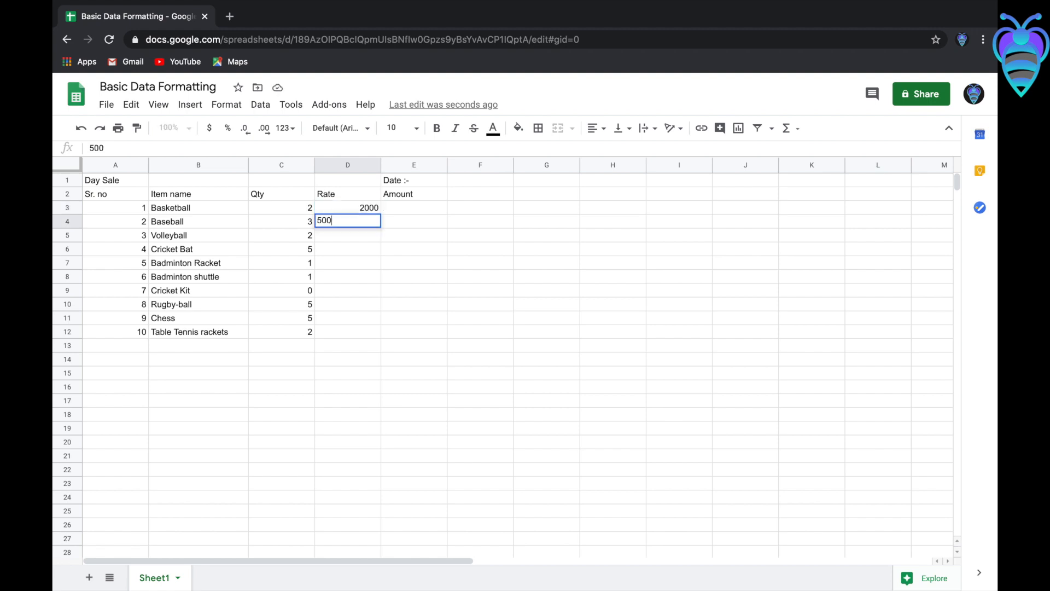
pyautogui.press('Return')
pyautogui.write('700')
pyautogui.press('Return')
pyautogui.write('6000')
pyautogui.press('Return')
pyautogui.write('2000')
pyautogui.press('Return')
pyautogui.write('150')
pyautogui.press('Return')
pyautogui.write('8000 3000 700 600')
# - Calculate the amount in cell E3 with the formula =C3*D3 and fill it down to E12
pyautogui.click(414, 207)
pyautogui.write('=')
pyautogui.click(294, 208)
pyautogui.write('*')
pyautogui.click(350, 208)
pyautogui.press('Return')
pyautogui.click(420, 208)
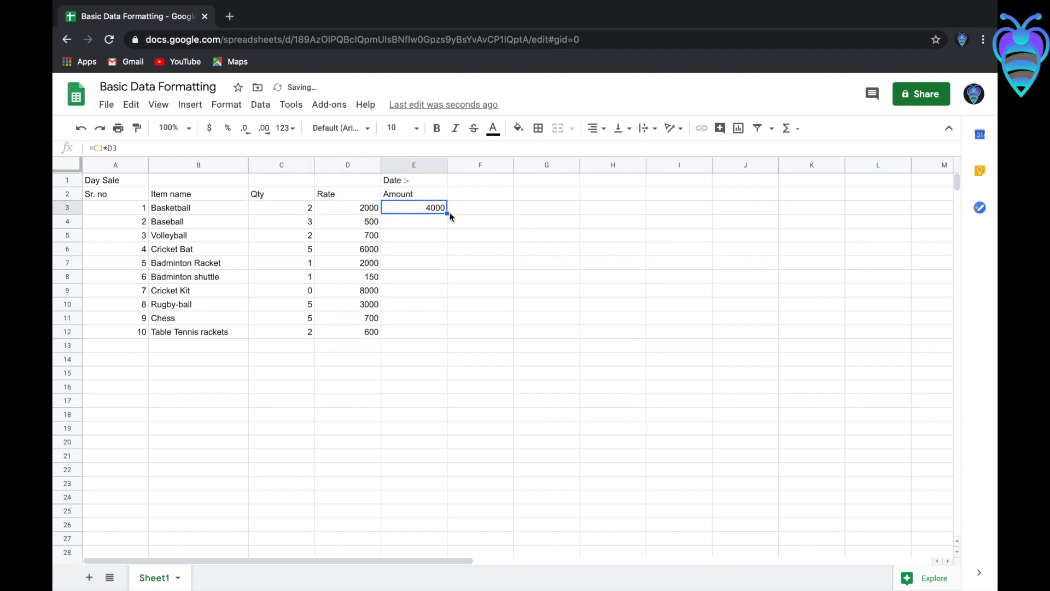
pyautogui.moveTo(447, 214); pyautogui.dragTo(449, 332)
# - Enter "Total" in cell D14 and sum the amounts in cell E14 with =SUM(E3:E12)
pyautogui.click(327, 363)
pyautogui.write('Total')
pyautogui.click(425, 361)
pyautogui.write('=')
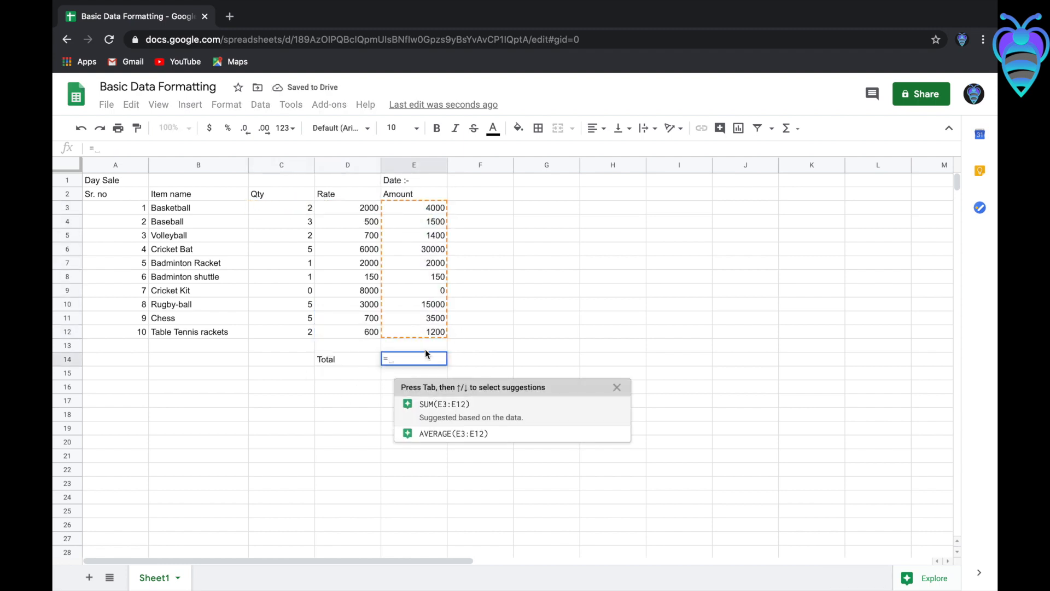
pyautogui.click(446, 406)
pyautogui.click(466, 466)
pyautogui.click(340, 373)
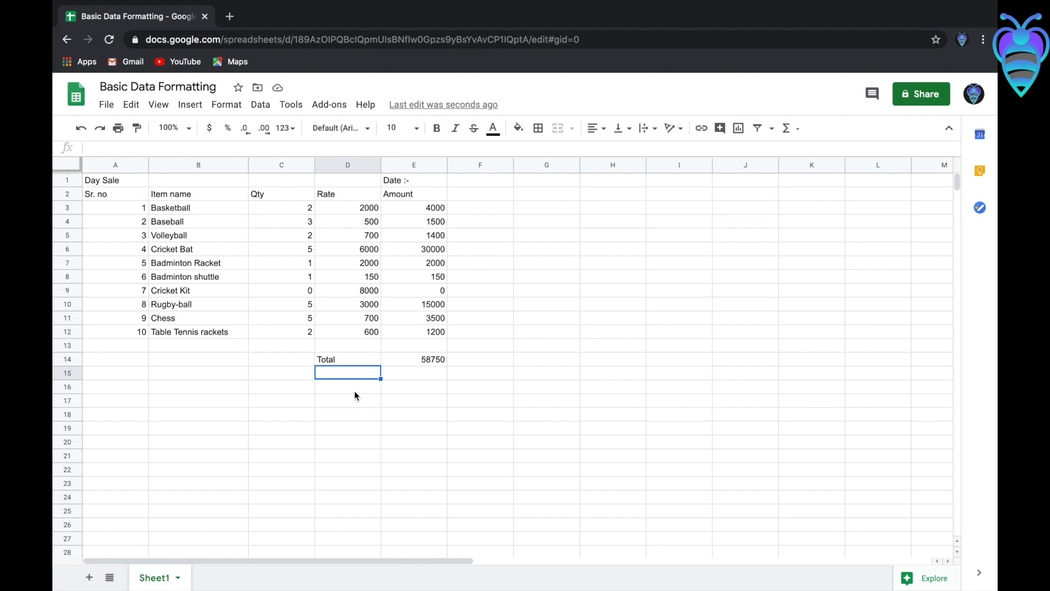
# - Undo the total formula in cell E14 and redo it
pyautogui.click(81, 128)
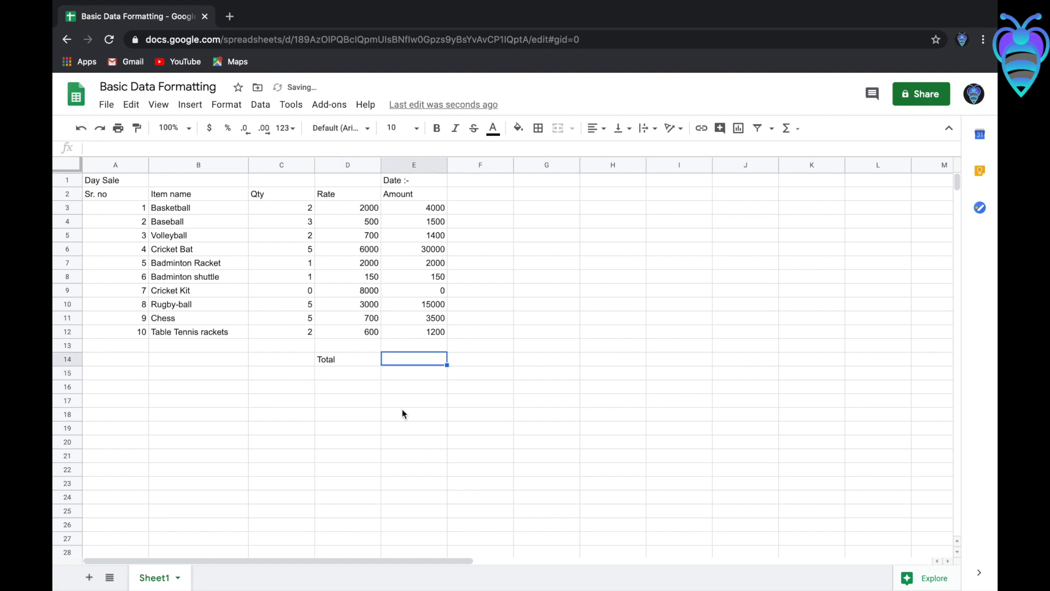
pyautogui.click(100, 129)
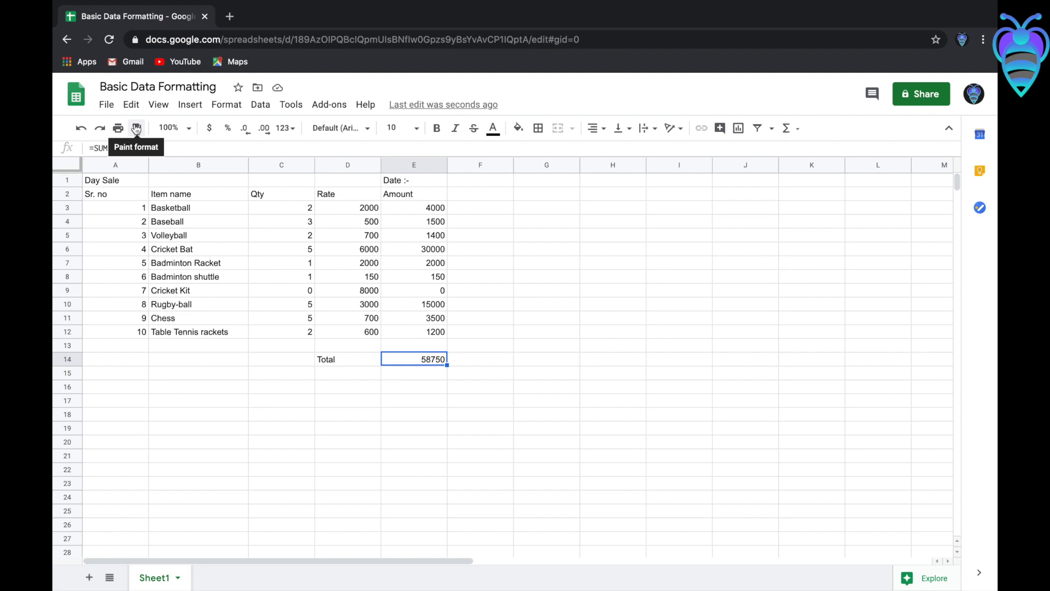
# - Try sheet zoom levels of 125%, 150% and 100%, and finish at 150%
pyautogui.click(173, 128)
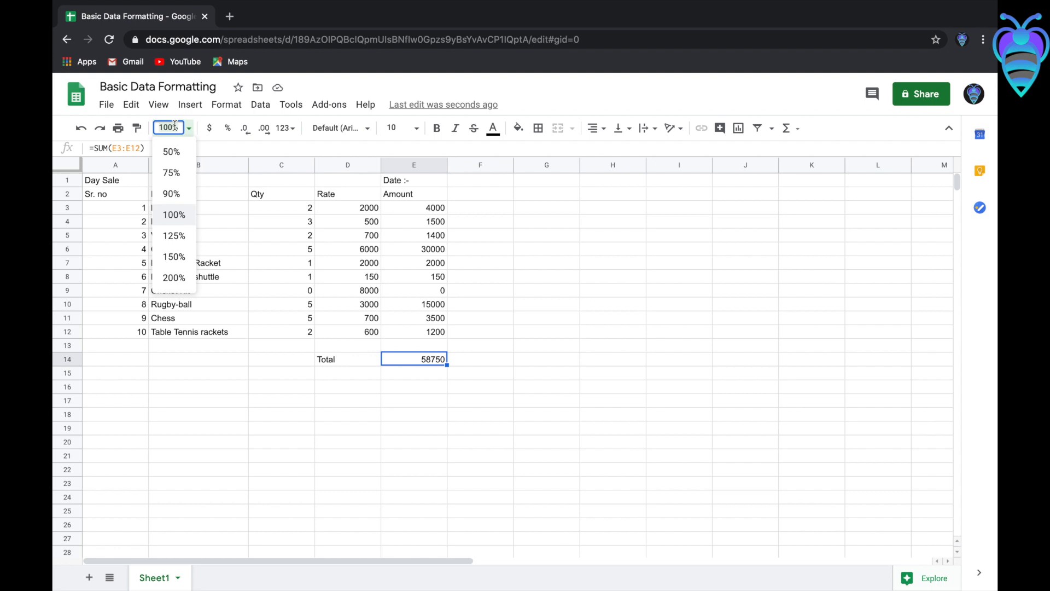
pyautogui.click(175, 235)
pyautogui.click(186, 129)
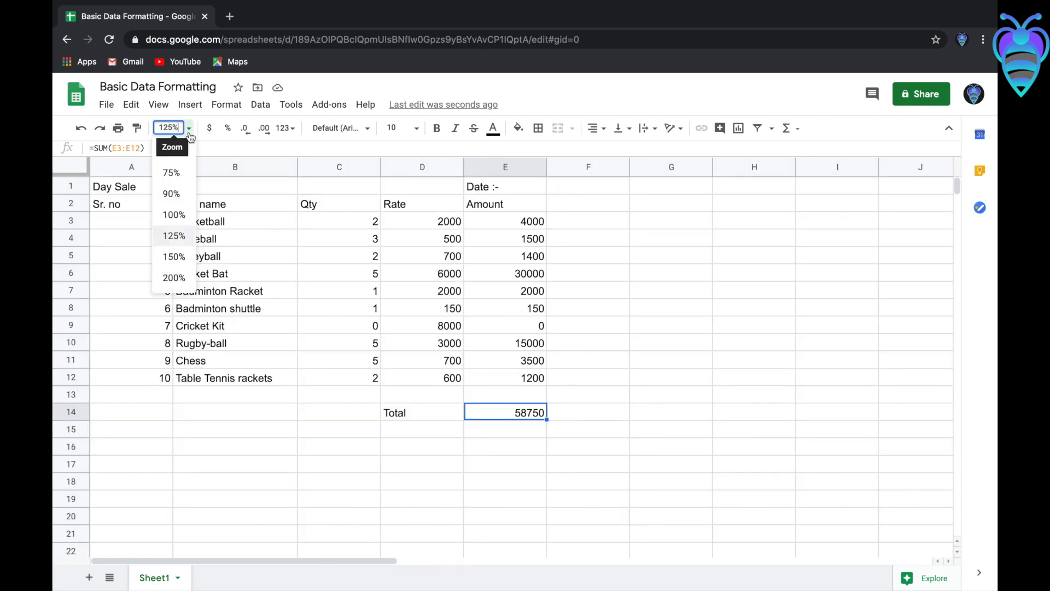
pyautogui.click(174, 257)
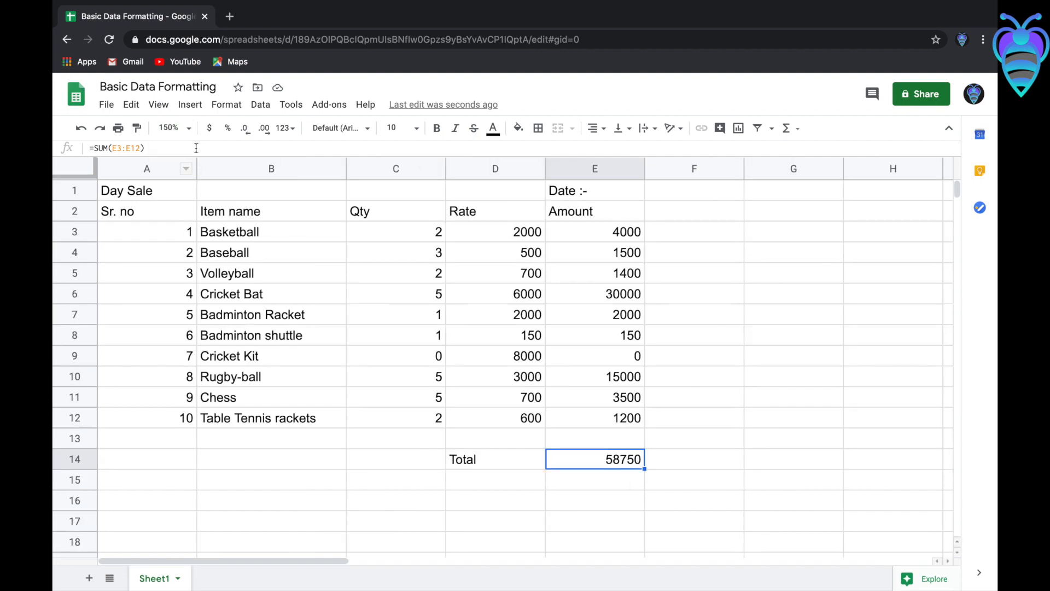
pyautogui.click(187, 129)
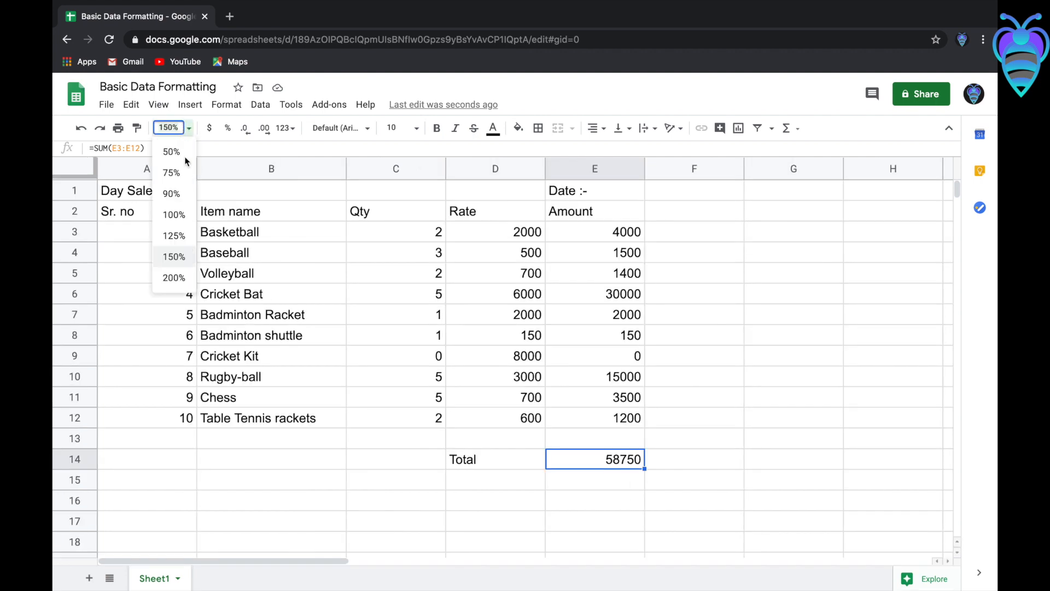
pyautogui.click(186, 218)
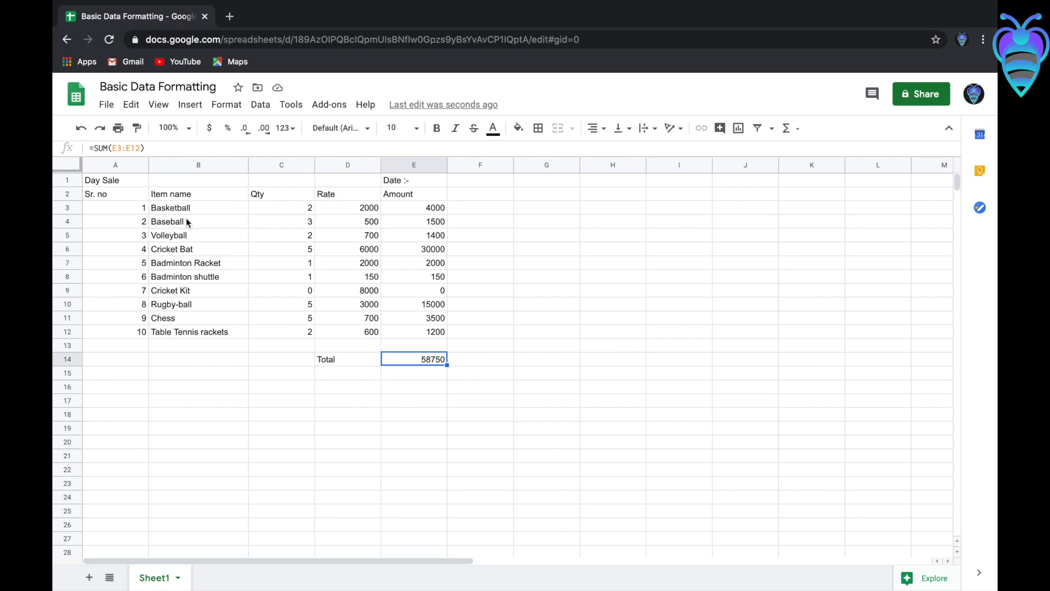
pyautogui.click(174, 129)
pyautogui.click(184, 257)
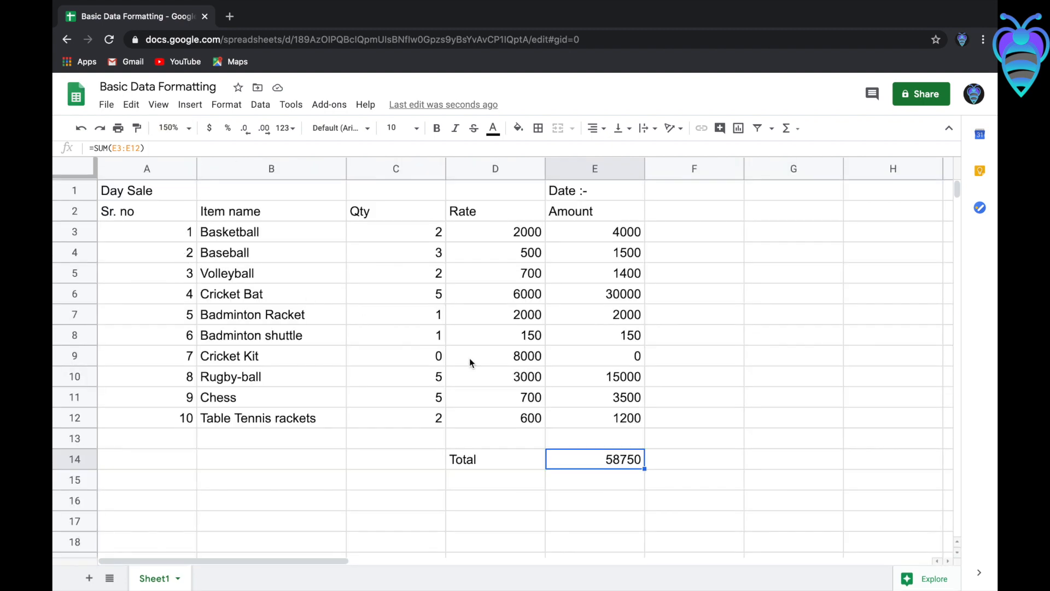
pyautogui.click(704, 299)
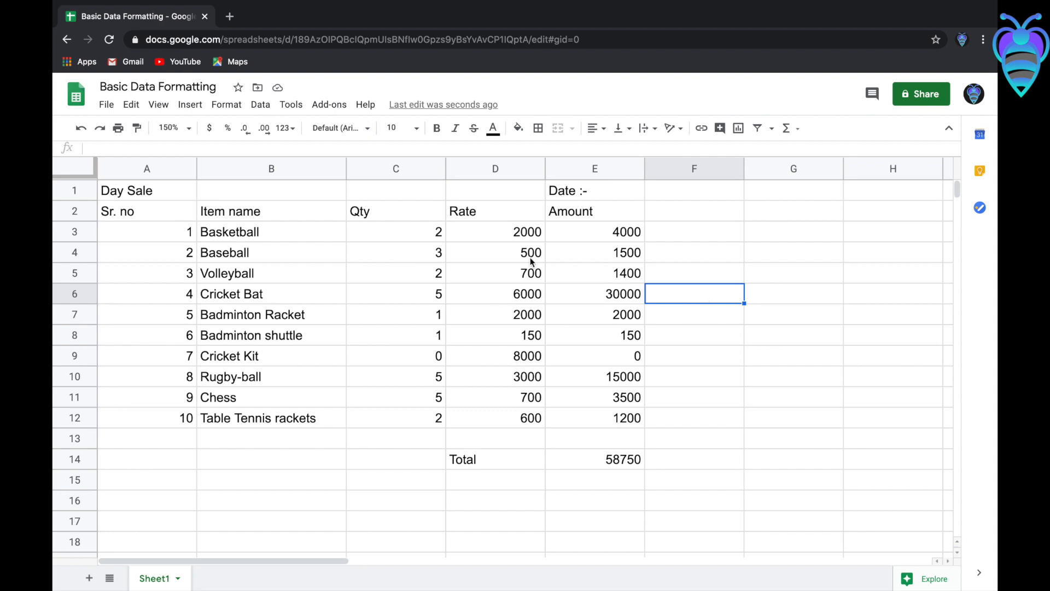
# - Format the rates in cells D3 to D12 as dollar currency
pyautogui.moveTo(469, 228); pyautogui.dragTo(497, 418)
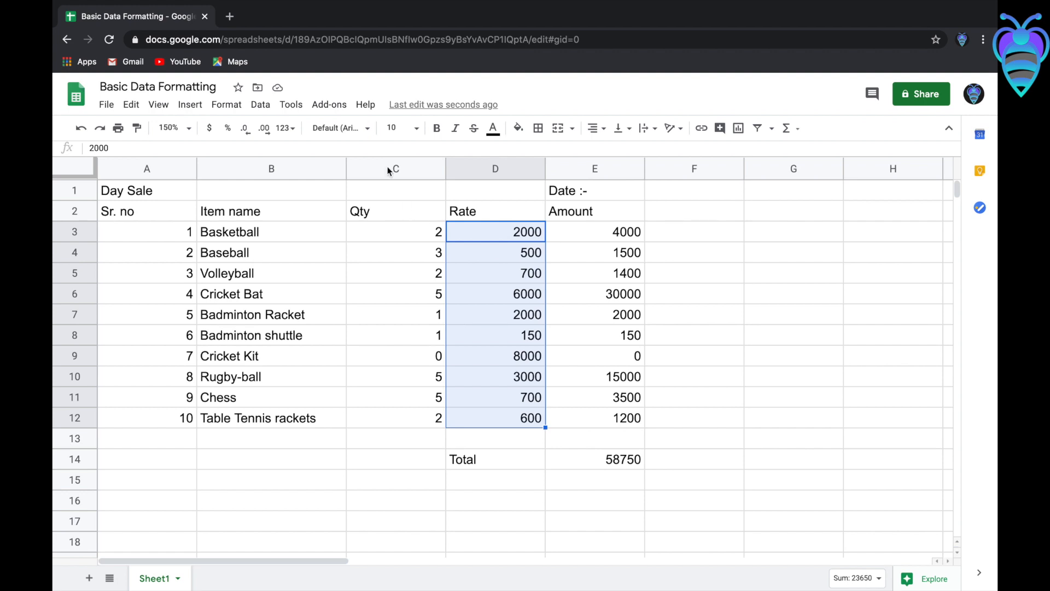
pyautogui.click(210, 129)
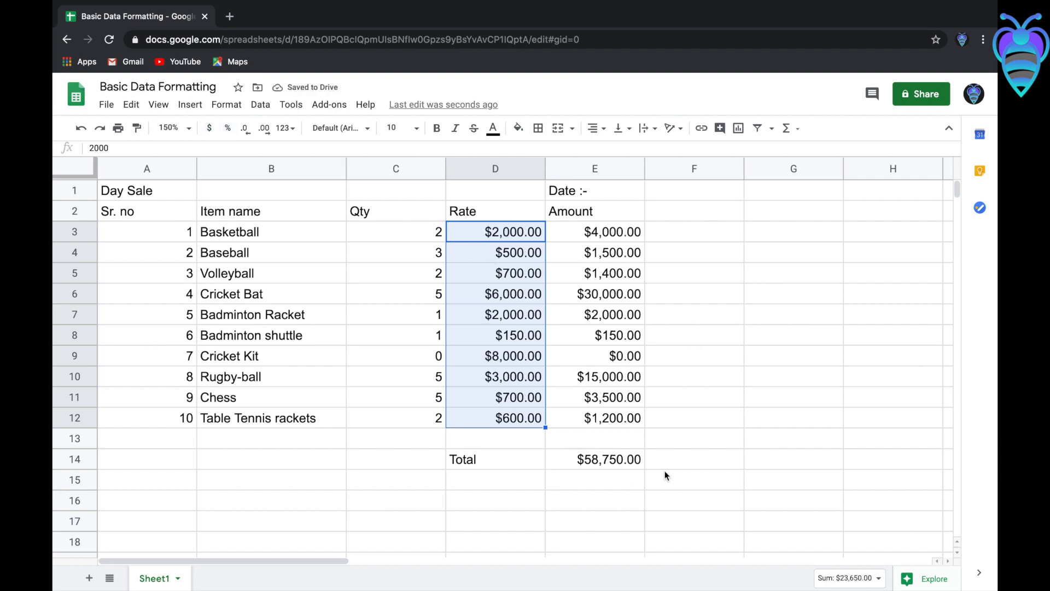
pyautogui.click(690, 466)
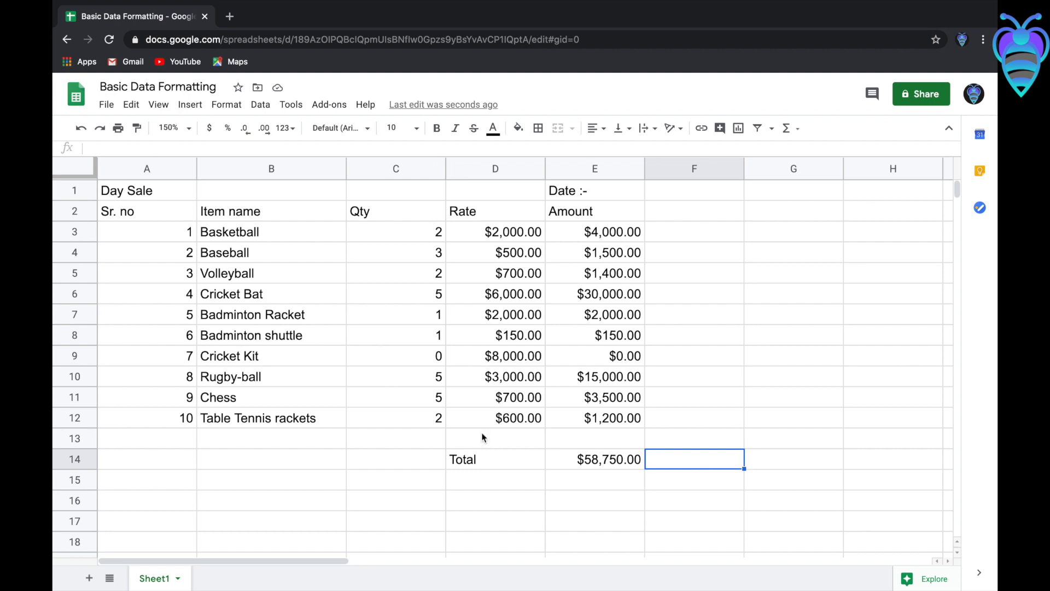
# - Enter the header "percentage of total day close" in cell F2
pyautogui.click(682, 203)
pyautogui.write('percentage of total')
pyautogui.click(730, 234)
pyautogui.click(711, 212)
pyautogui.click(218, 148)
pyautogui.write('day close')
pyautogui.click(691, 232)
pyautogui.write('=')
pyautogui.press('Return')
pyautogui.click(694, 252)
pyautogui.moveTo(744, 241); pyautogui.dragTo(752, 411)
pyautogui.press('Delete')
# - Calculate the share of the total in cell F3 with =E3/$E$14 and fill it down to F12
pyautogui.write('=')
pyautogui.click(595, 231)
pyautogui.write('/')
pyautogui.click(595, 459)
pyautogui.press('F4')
pyautogui.press('Return')
pyautogui.click(694, 232)
pyautogui.moveTo(743, 241); pyautogui.dragTo(746, 420)
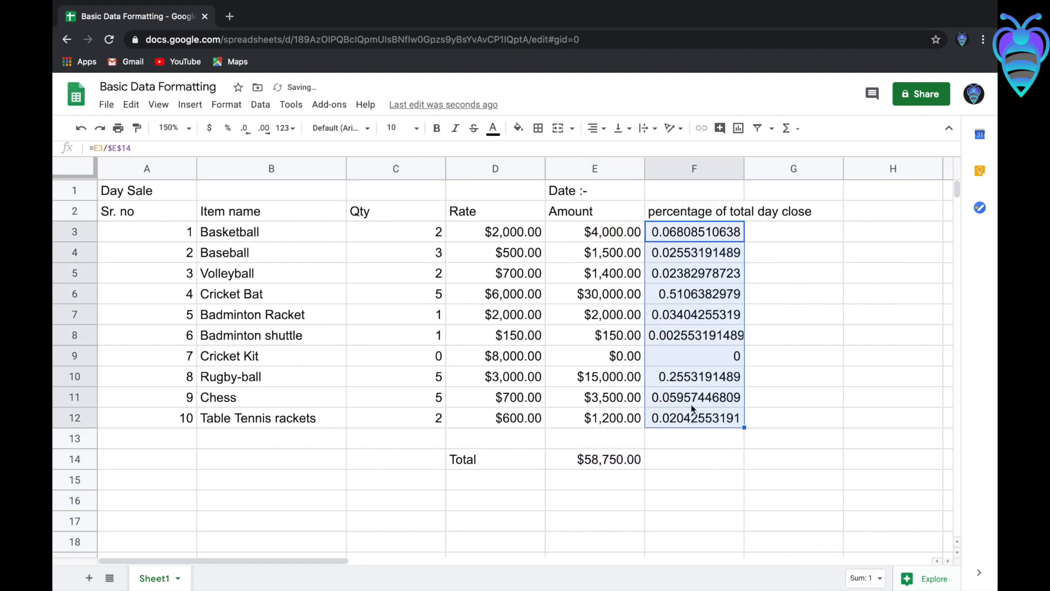
# - Format the shares in cells F3 to F11 as percentages
pyautogui.click(714, 476)
pyautogui.moveTo(687, 229); pyautogui.dragTo(711, 406)
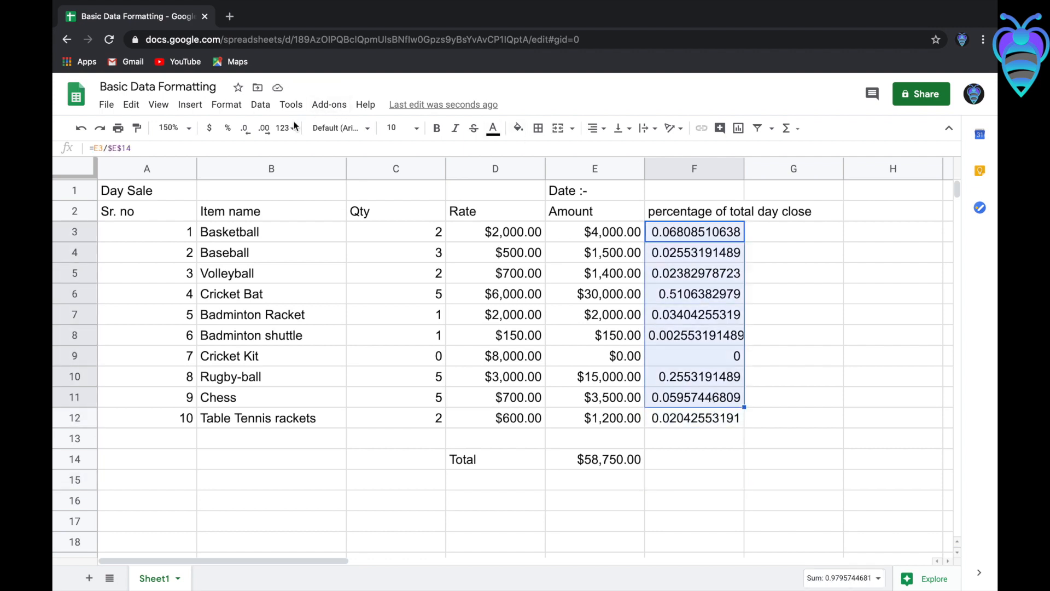
pyautogui.click(228, 130)
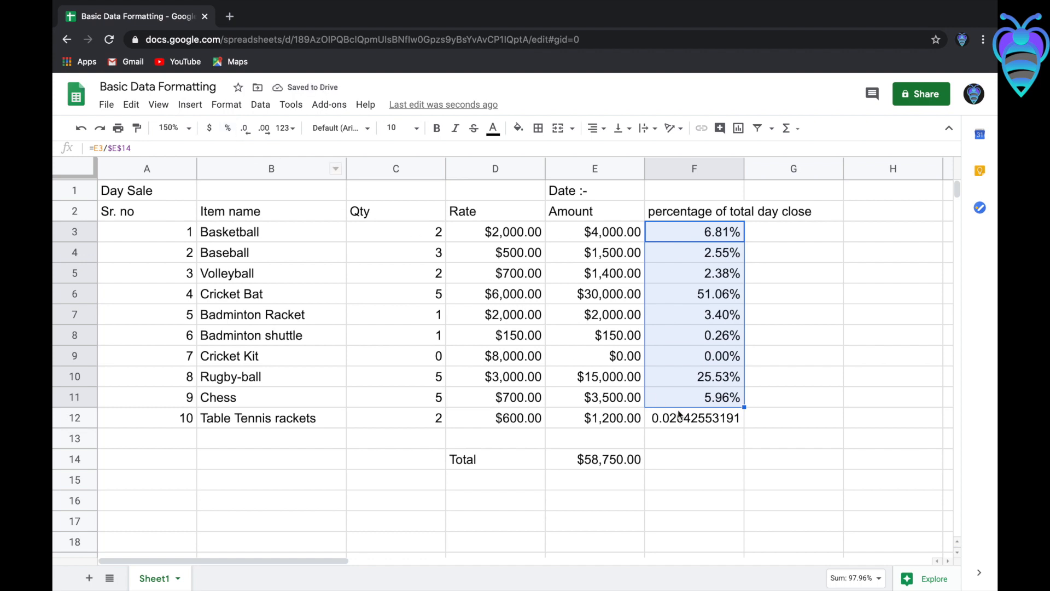
pyautogui.click(715, 485)
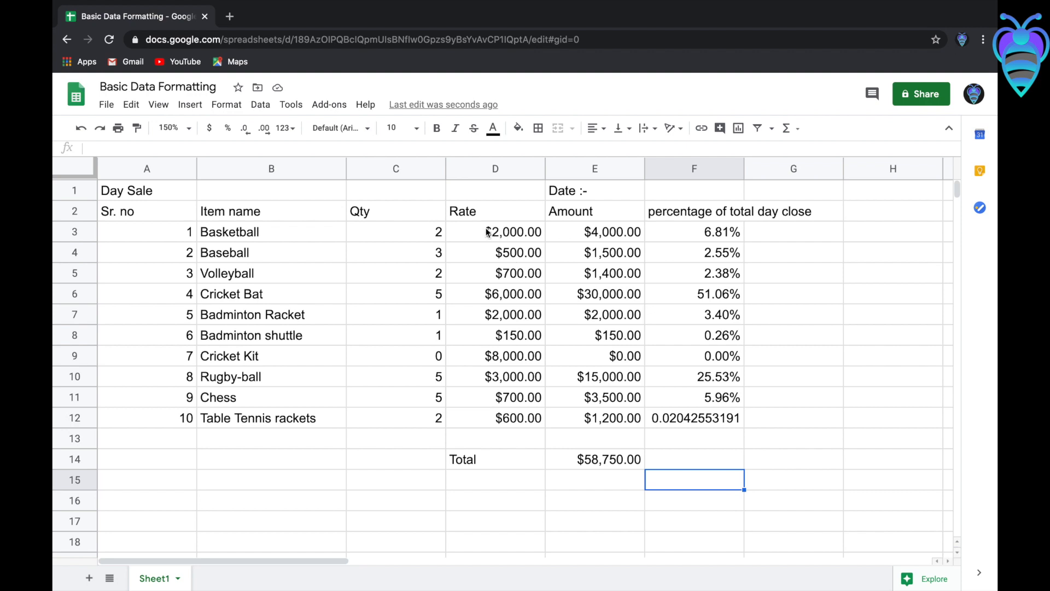
# - Reduce the number format of cells D3 to F12 to no decimal places
pyautogui.moveTo(486, 232); pyautogui.dragTo(688, 418)
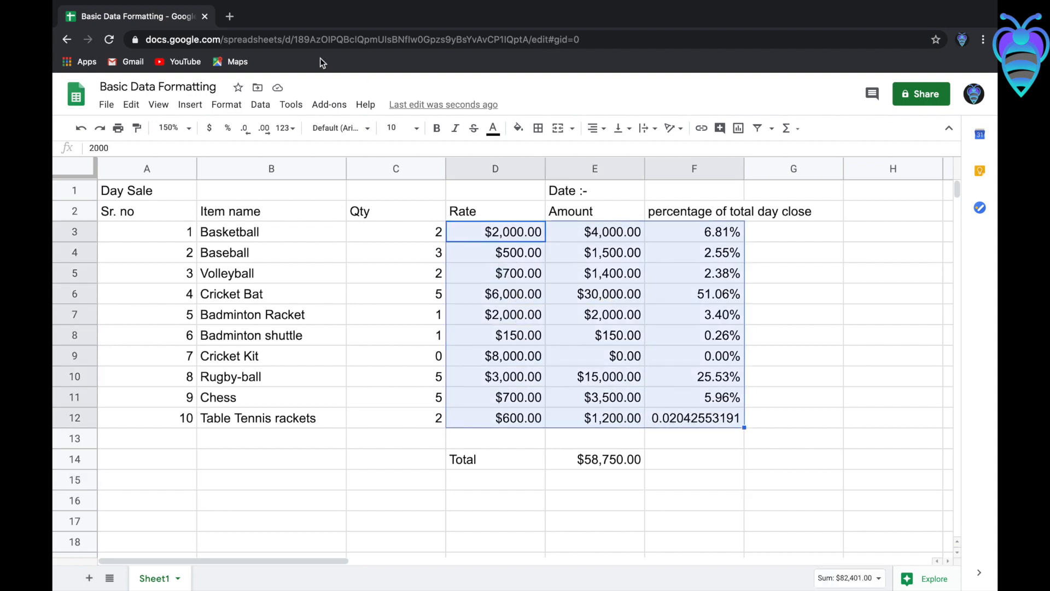
pyautogui.click(245, 129)
pyautogui.click(245, 129)
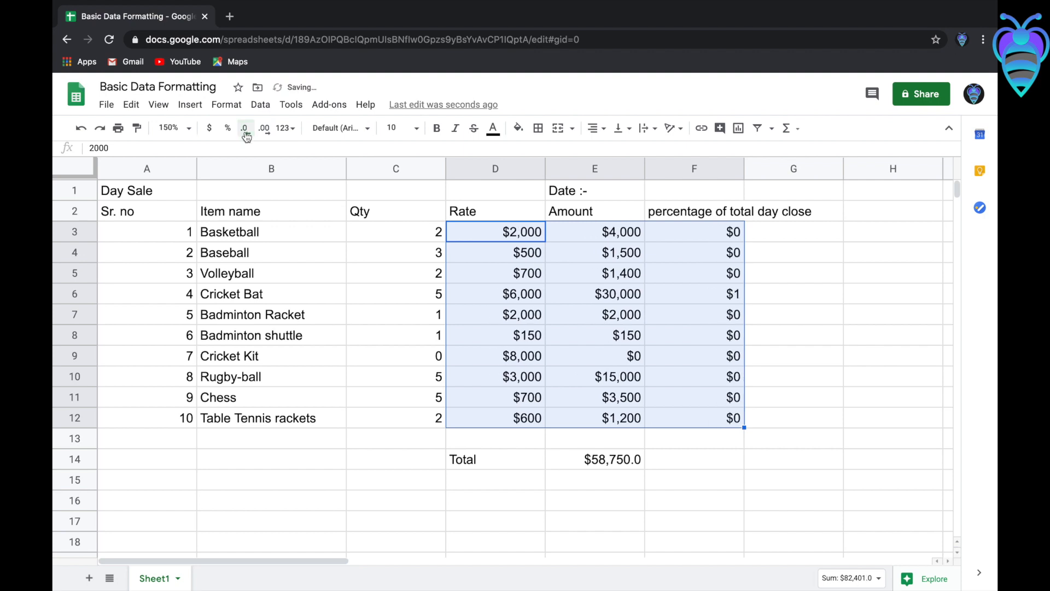
# - Increase the decimal places of cells D3 to F12 to three and reduce them back to none
pyautogui.click(265, 131)
pyautogui.click(265, 131)
pyautogui.click(263, 131)
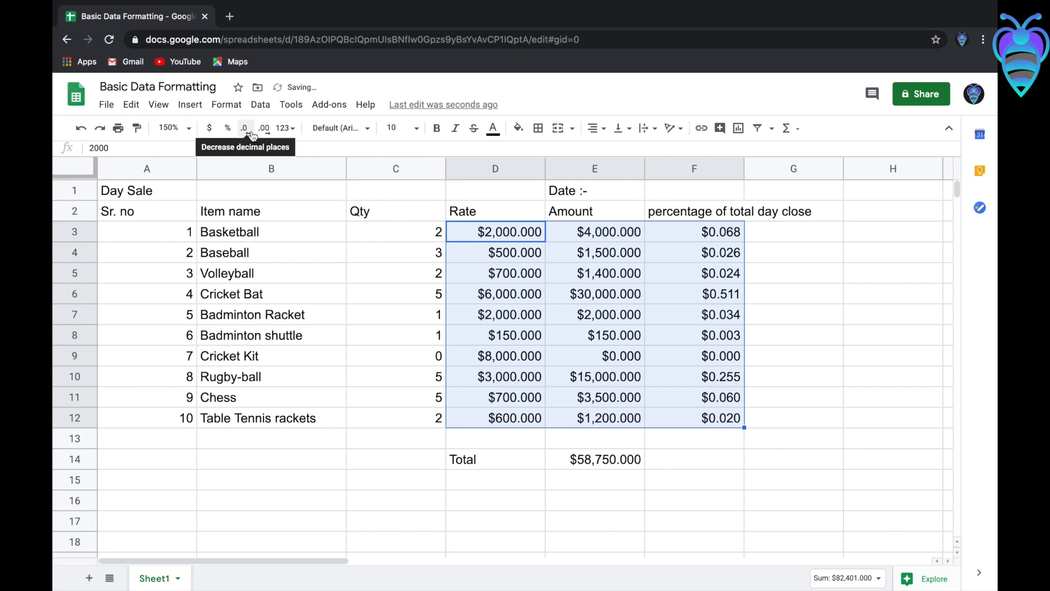
pyautogui.click(250, 132)
pyautogui.click(250, 132)
pyautogui.click(250, 132)
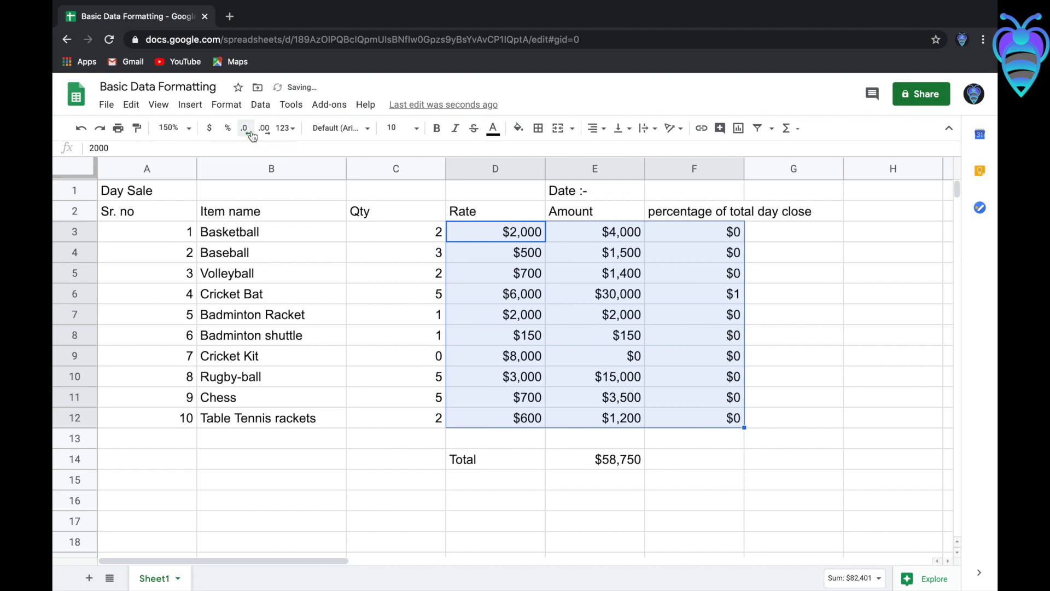
# - Examine the number, currency, date and time formats available for cells
pyautogui.click(297, 170)
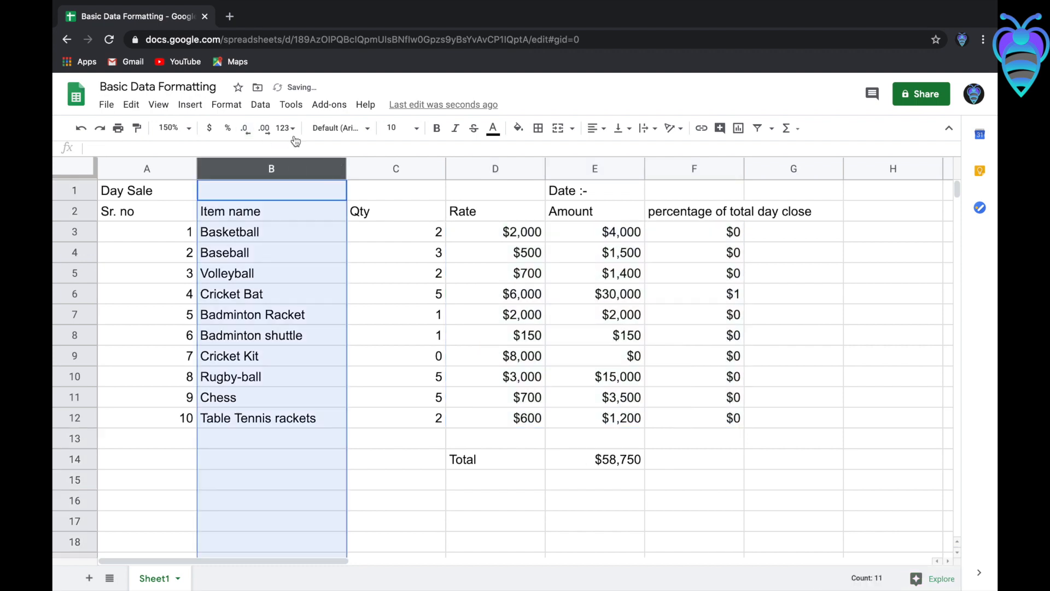
pyautogui.click(938, 316)
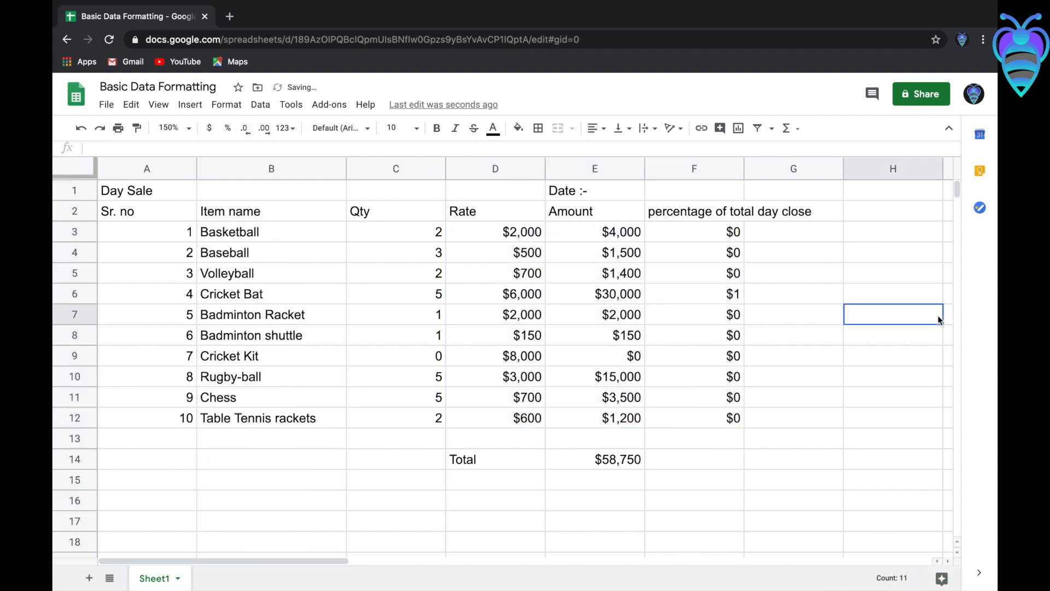
pyautogui.click(293, 130)
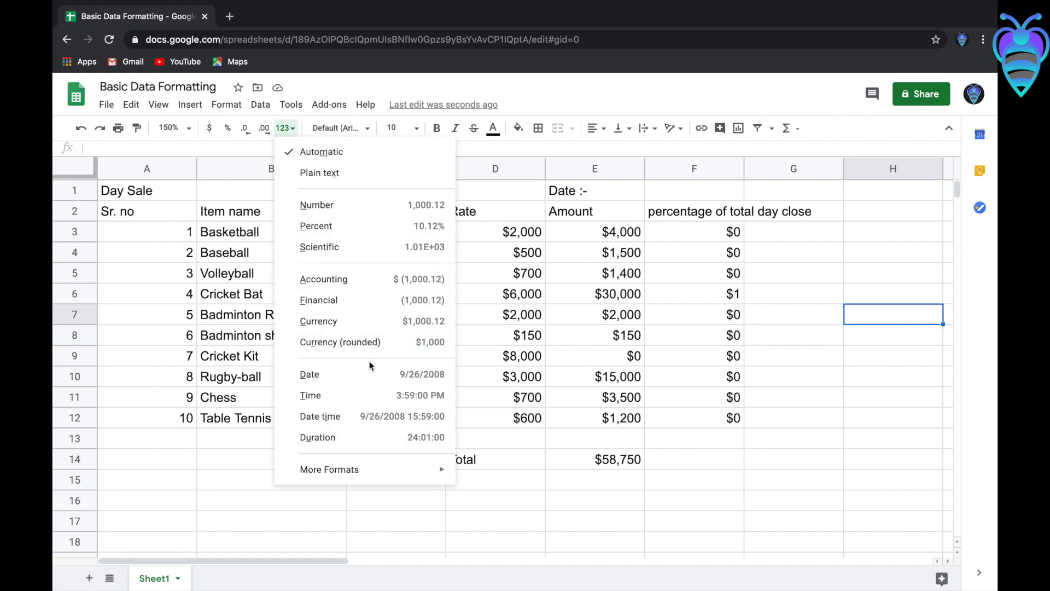
# - Enter the date 2/5/2020 in cell F1 beside the "Date :-" label
pyautogui.click(705, 195)
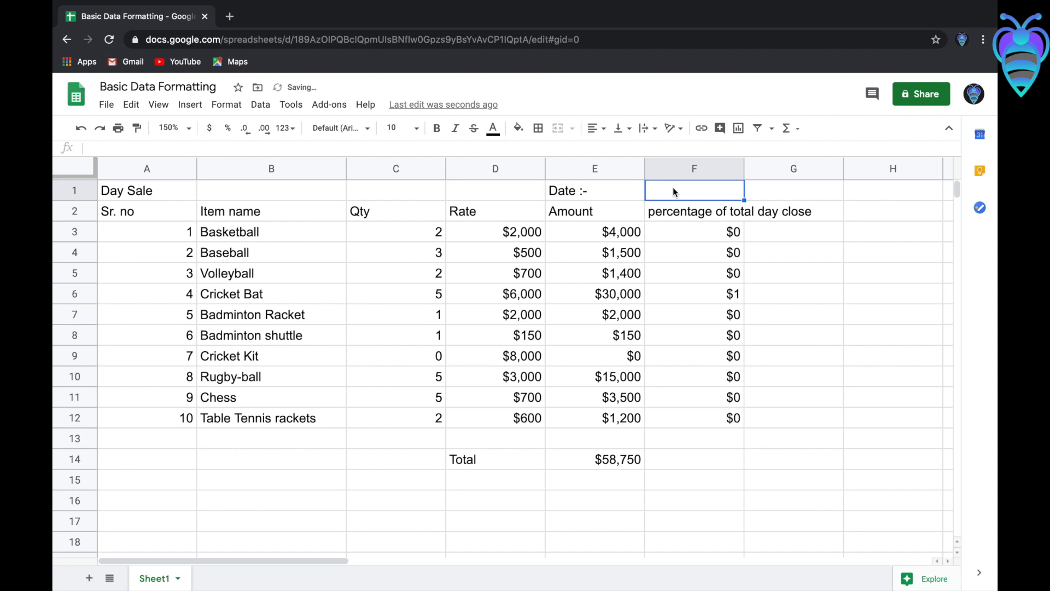
pyautogui.write('2')
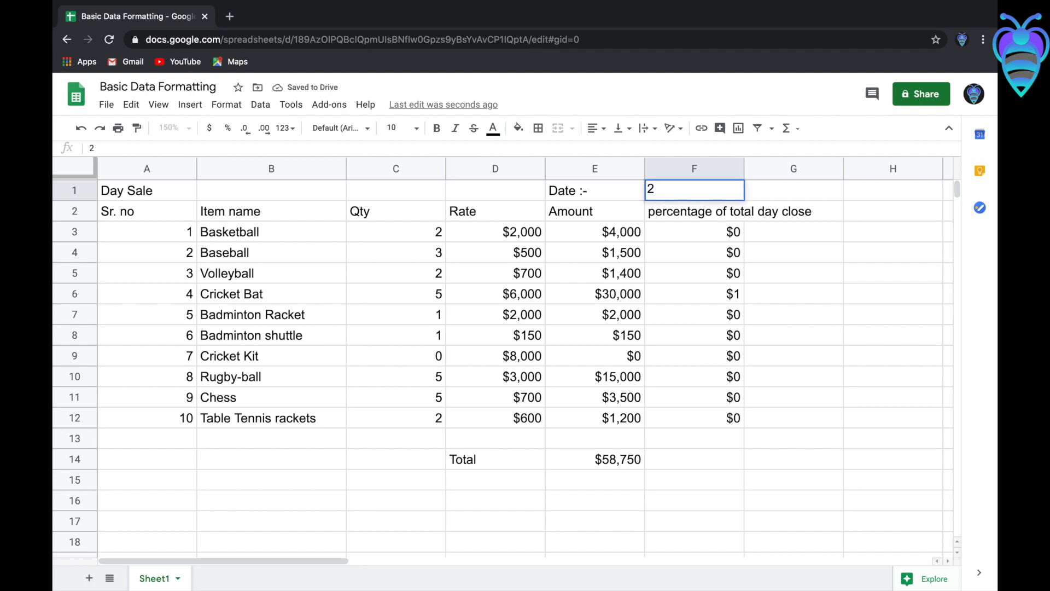
pyautogui.write('-5-')
pyautogui.write('20')
pyautogui.press('Return')
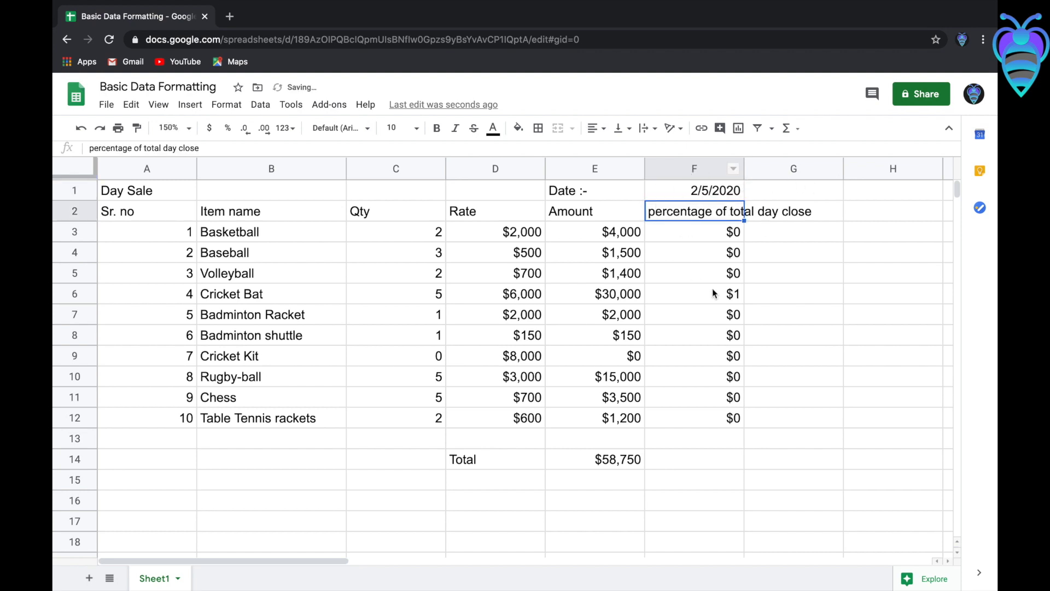
# - Try the Impact font on the header cells A2 to G2 and settle on Lora
pyautogui.click(707, 322)
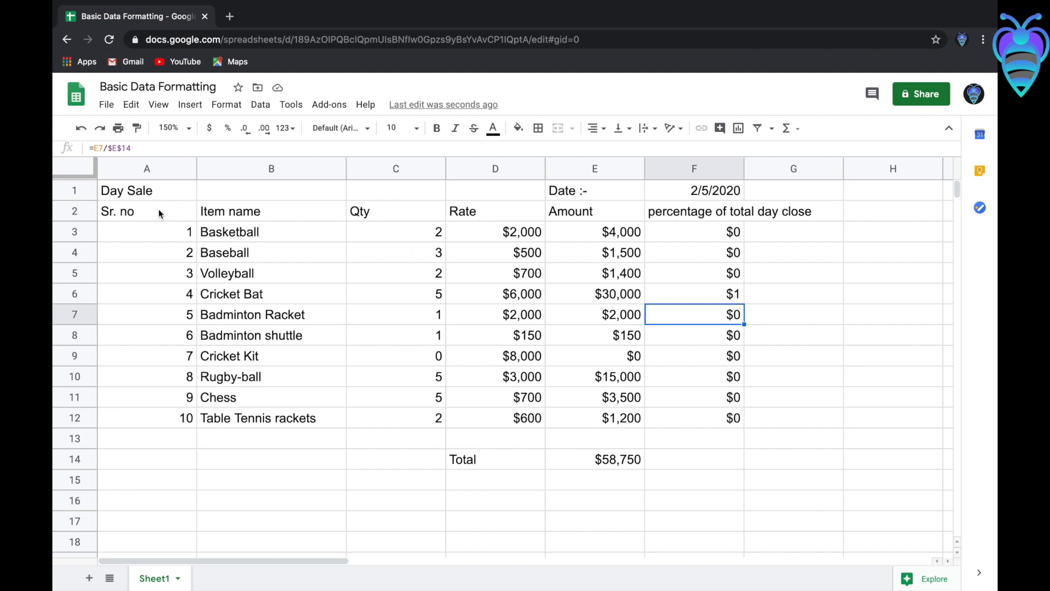
pyautogui.moveTo(130, 212); pyautogui.dragTo(771, 211)
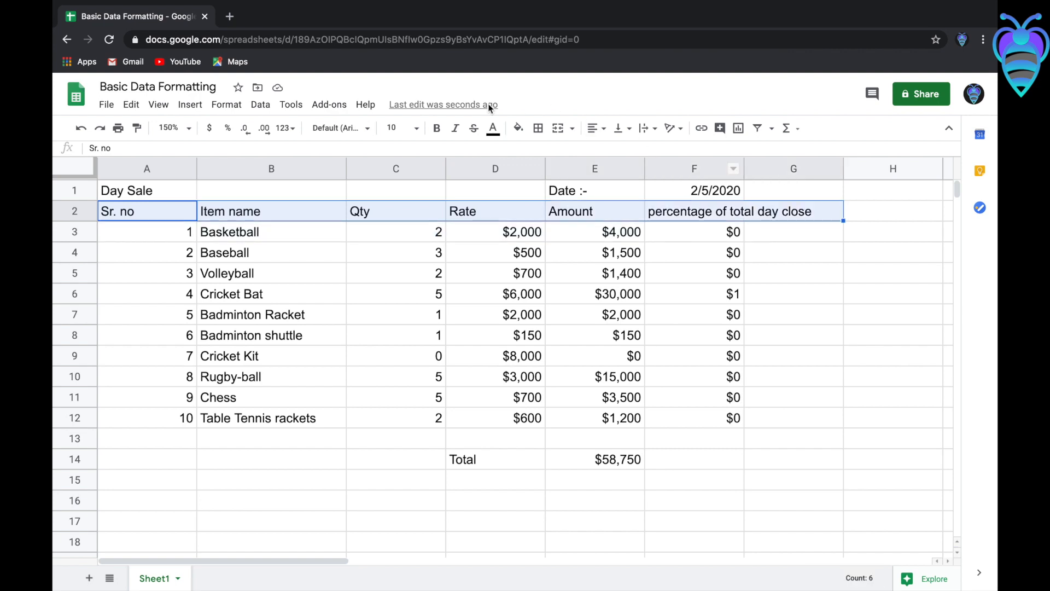
pyautogui.click(339, 128)
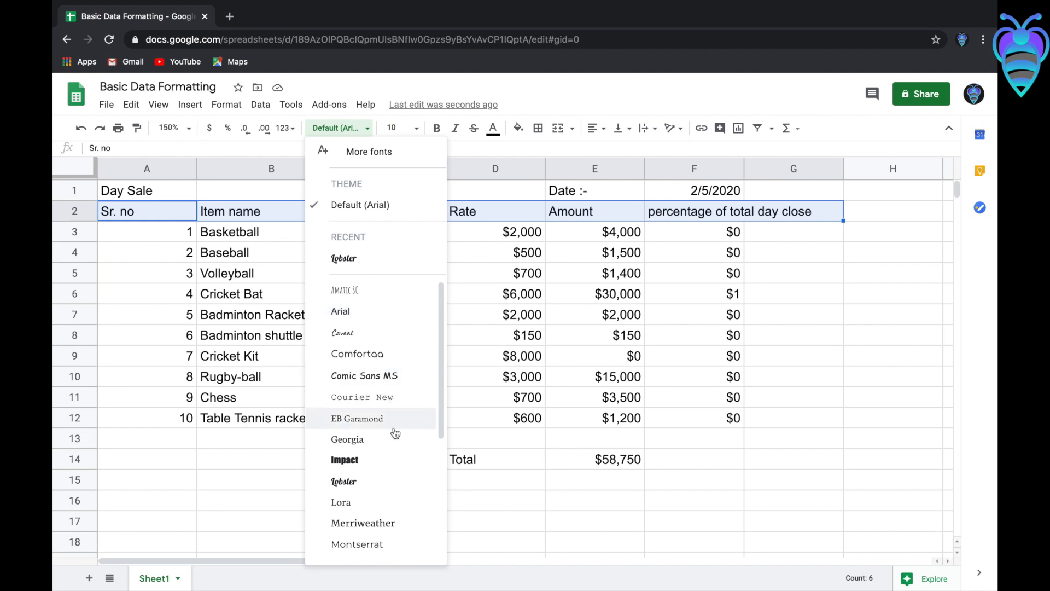
pyautogui.click(404, 468)
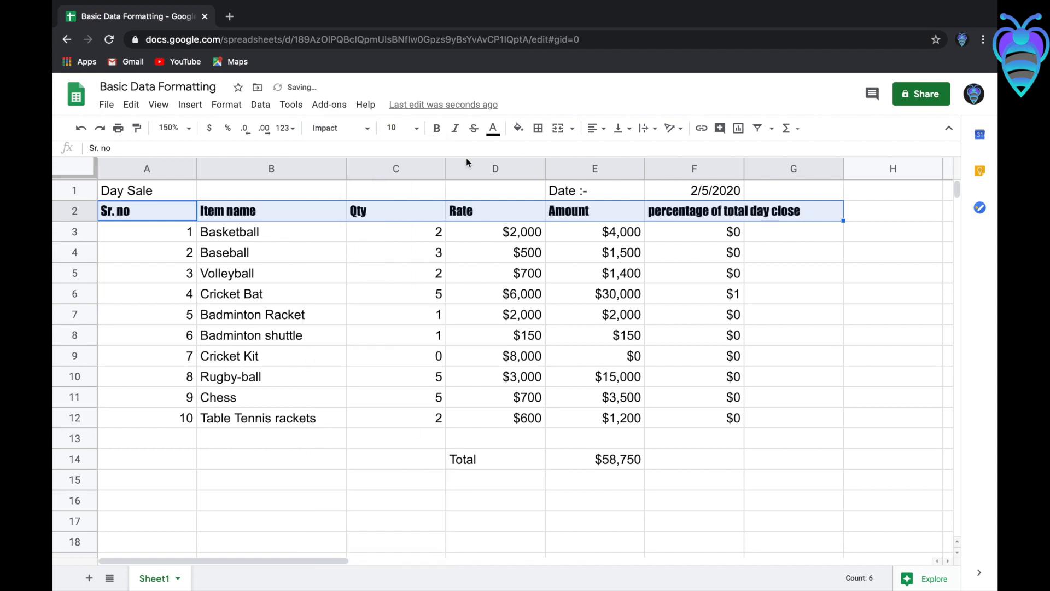
pyautogui.click(369, 129)
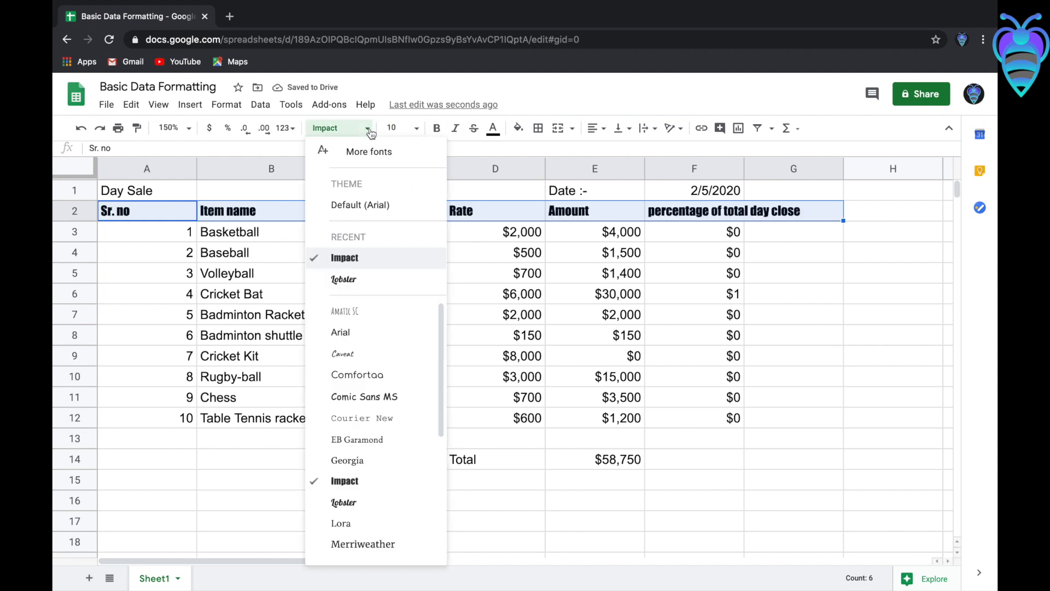
pyautogui.scroll(-2, 388, 462)
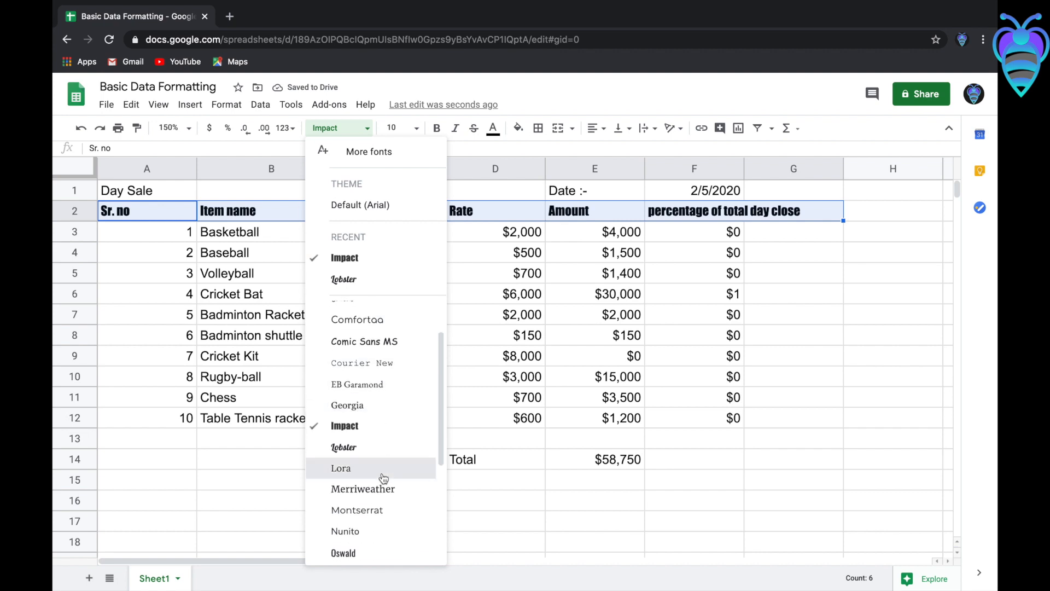
pyautogui.click(382, 471)
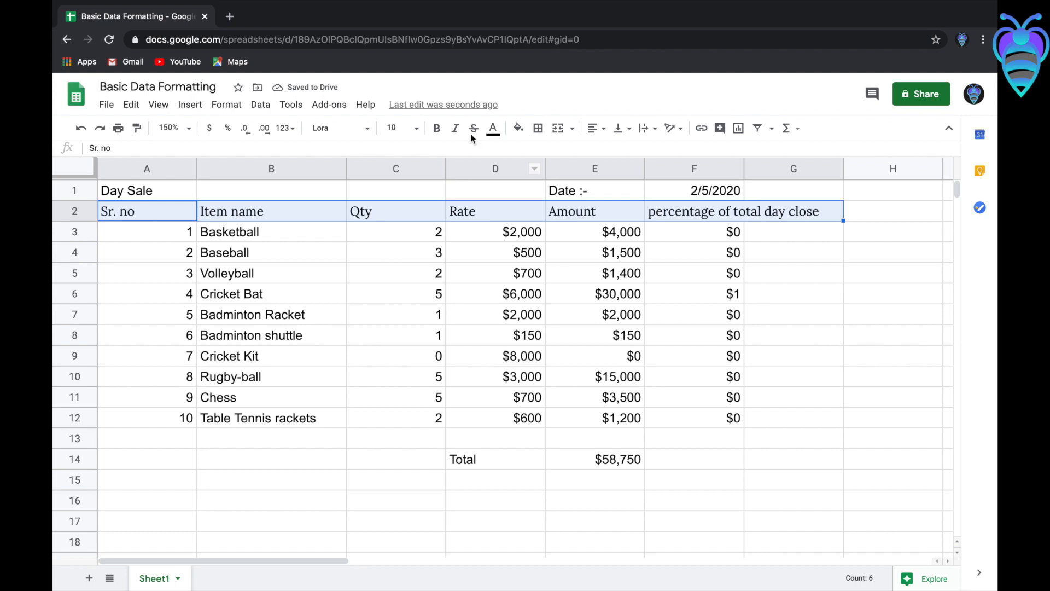
# - Set the font size of the header cells A2 to G2 to 12
pyautogui.click(416, 127)
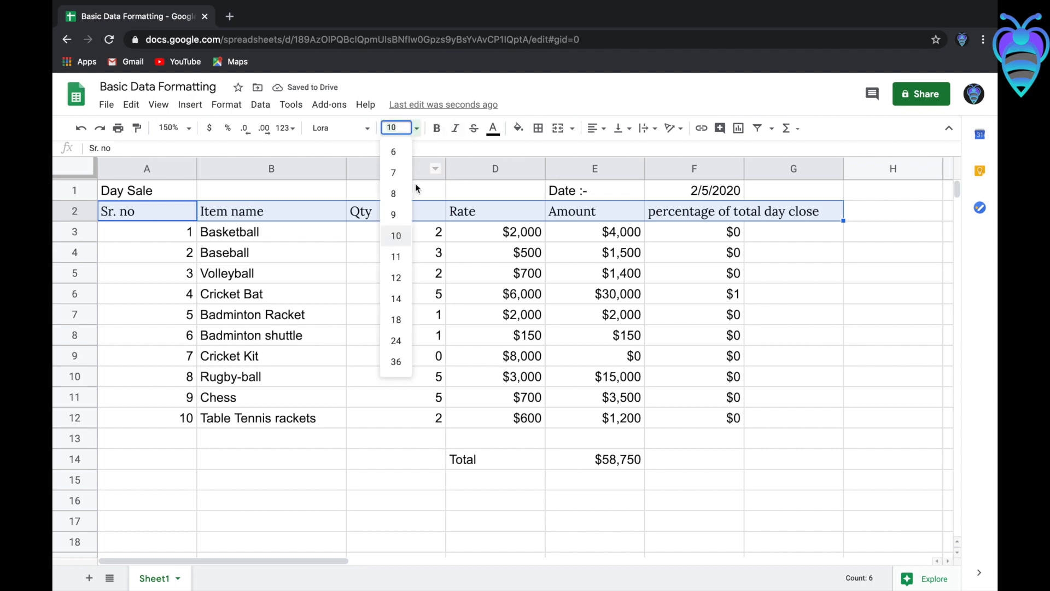
pyautogui.click(396, 277)
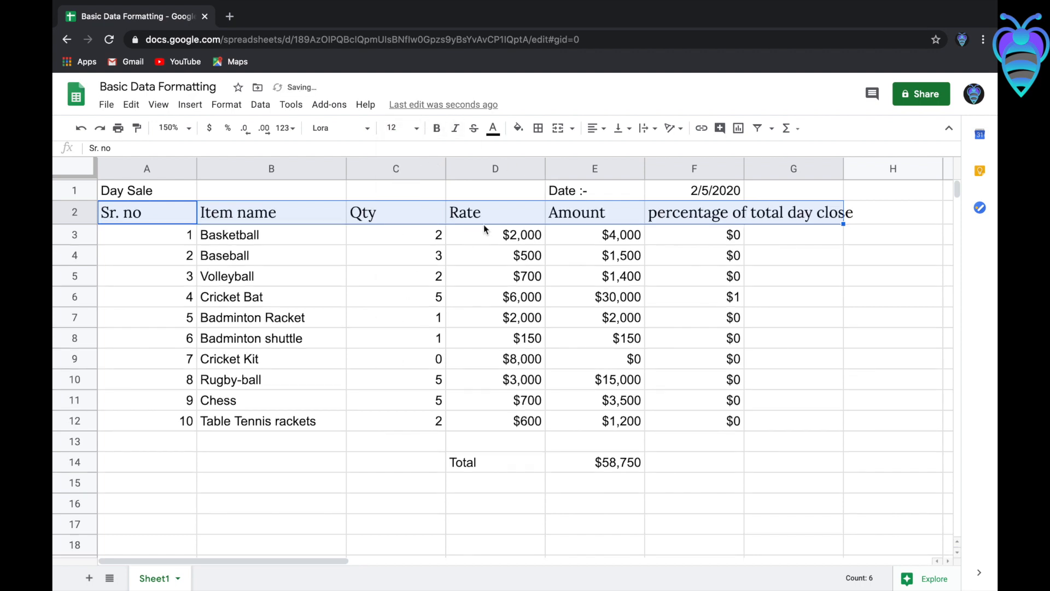
pyautogui.click(441, 298)
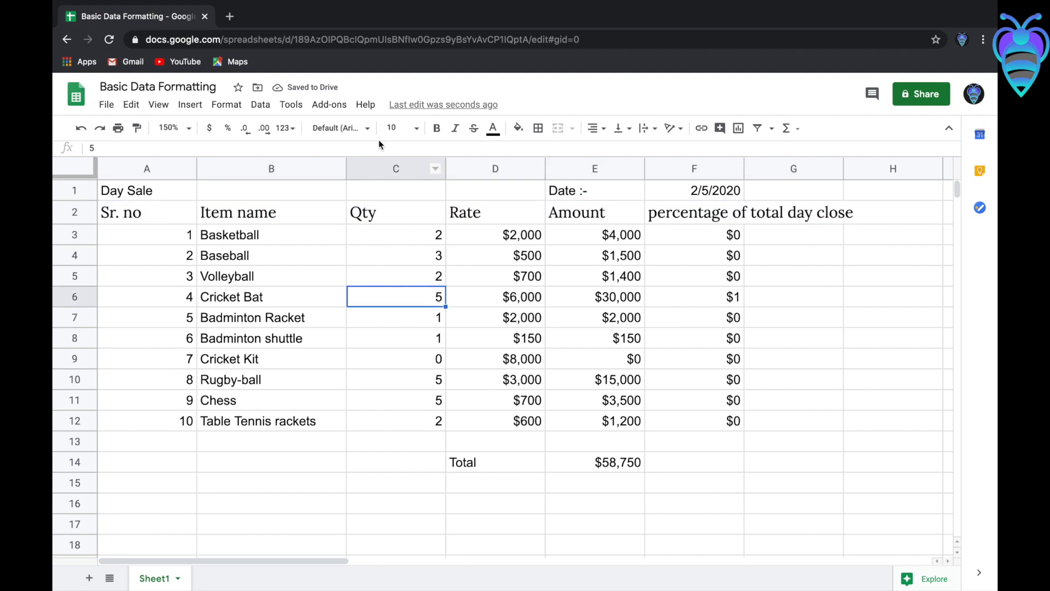
# - Make the header text in cells A2 to G2 bold and italic
pyautogui.moveTo(137, 212); pyautogui.dragTo(776, 220)
pyautogui.click(453, 132)
pyautogui.click(437, 132)
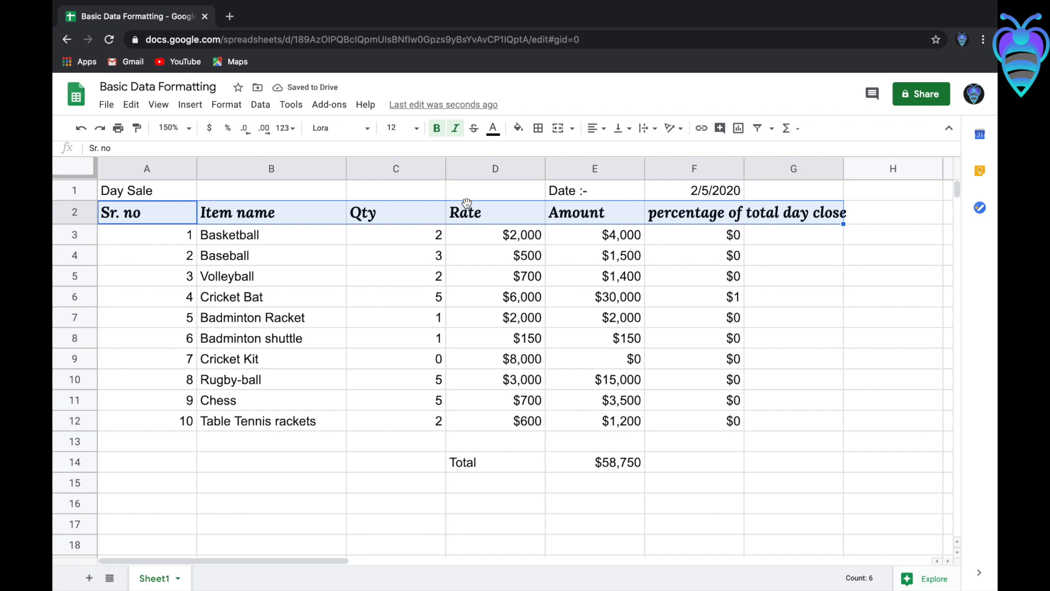
# - Change the text colour of the header cells A2 to G2 to dark grey
pyautogui.click(492, 129)
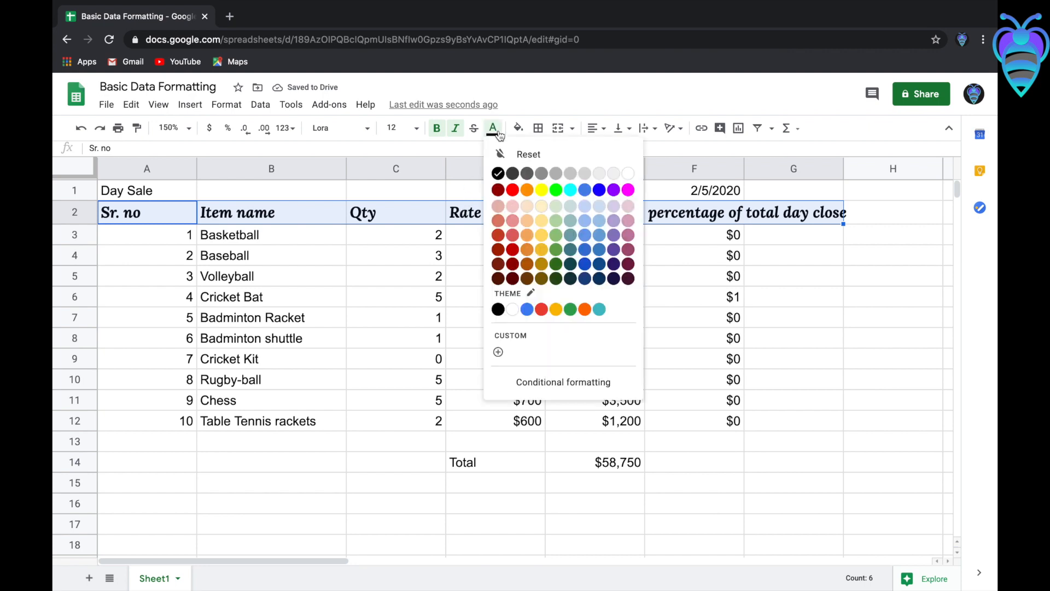
pyautogui.click(513, 173)
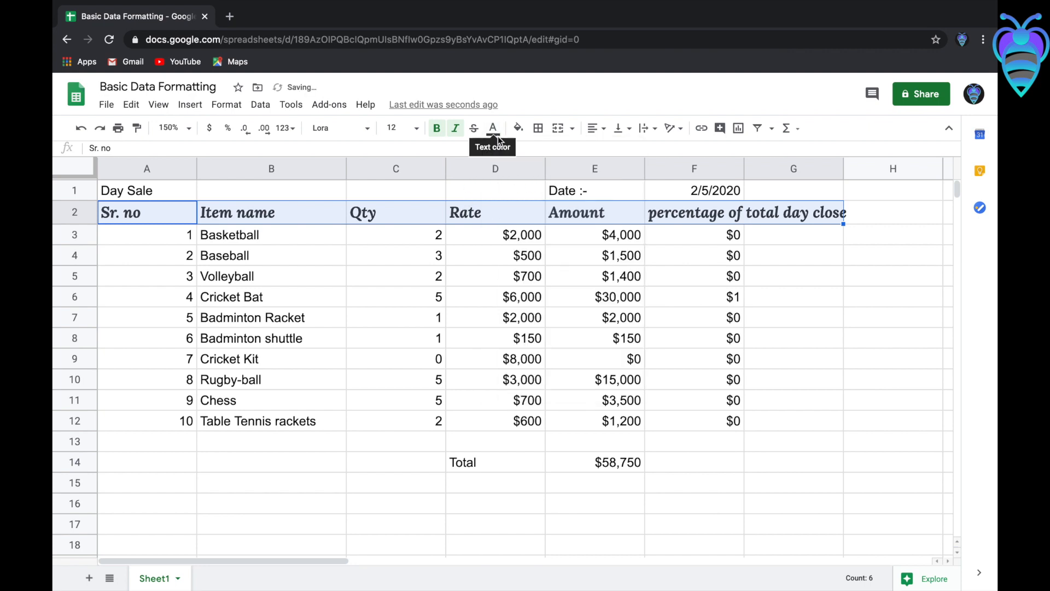
pyautogui.click(500, 256)
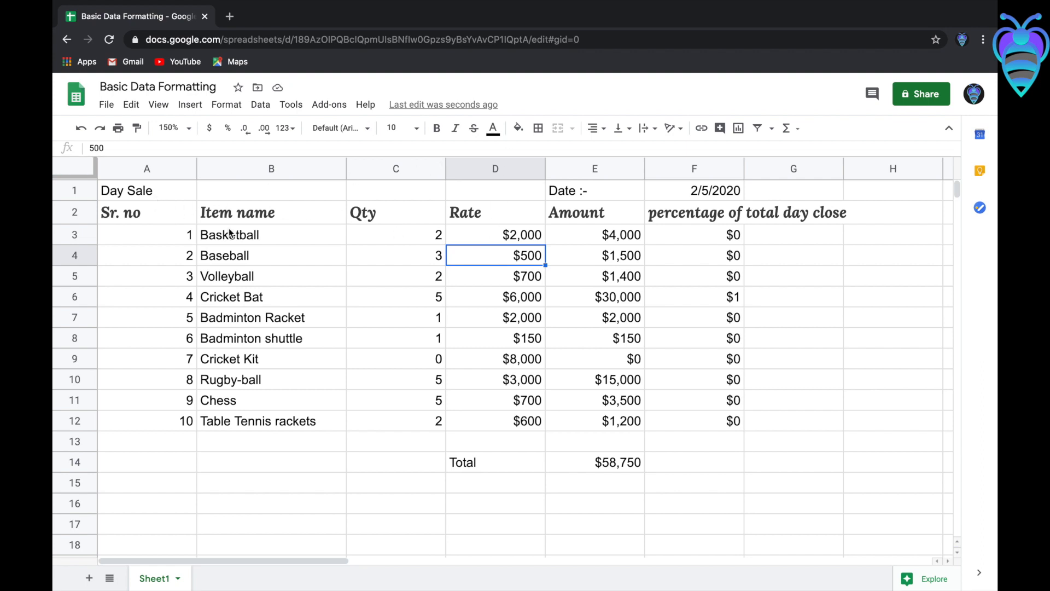
# - Fill the header cells A2 to F2 with orange
pyautogui.moveTo(182, 215); pyautogui.dragTo(736, 213)
pyautogui.click(518, 127)
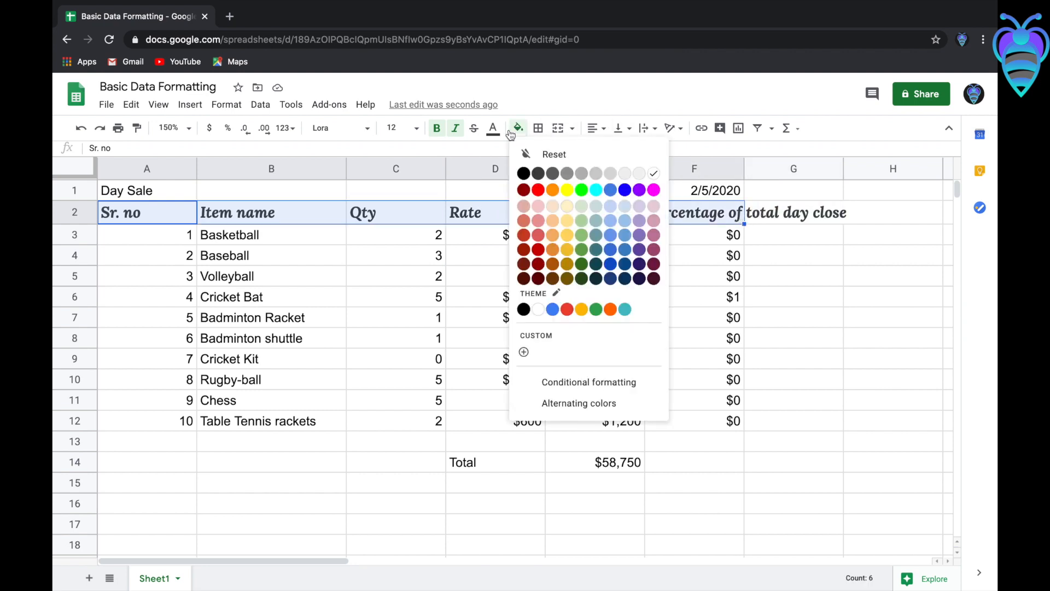
pyautogui.click(554, 192)
pyautogui.click(438, 281)
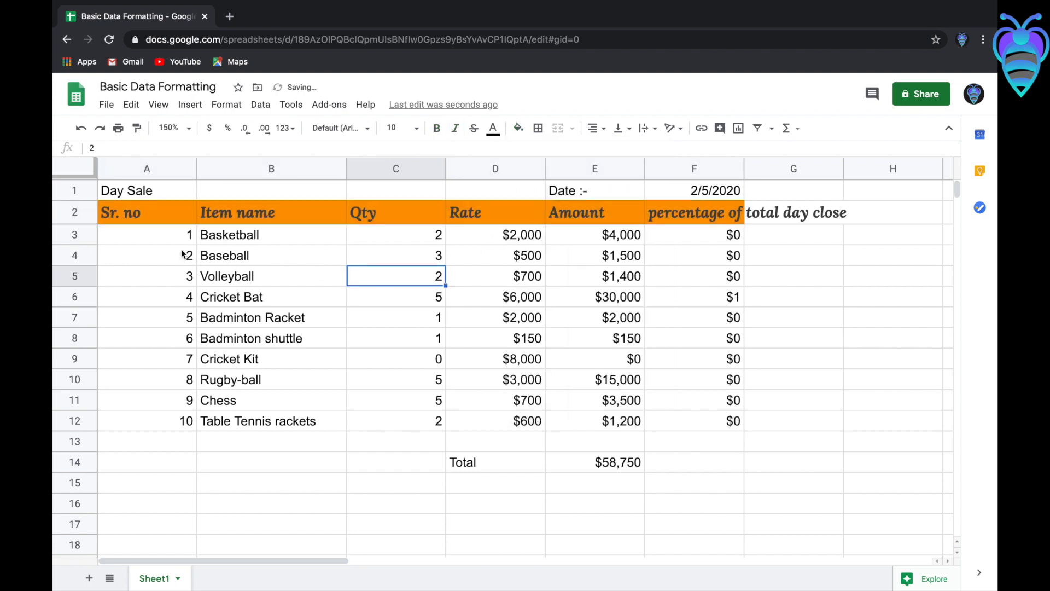
# - Fill the item rows, cells A3 to F13, with light orange
pyautogui.click(195, 237)
pyautogui.moveTo(196, 239); pyautogui.dragTo(727, 441)
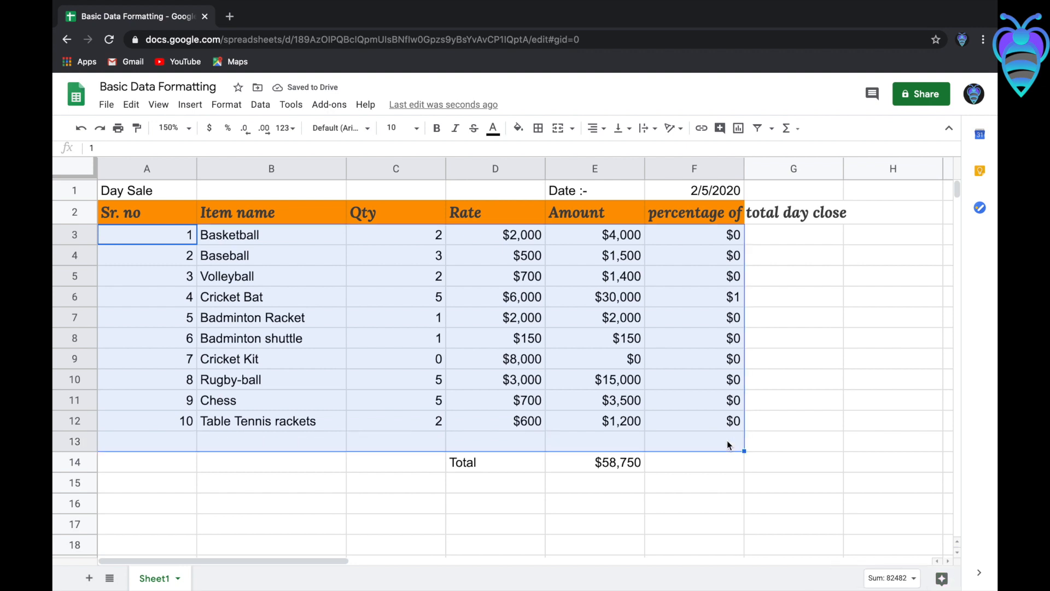
pyautogui.click(519, 134)
pyautogui.click(551, 211)
# - Fill the Total row, cells A14 to F14, with the same orange as the header row
pyautogui.moveTo(159, 462); pyautogui.dragTo(684, 467)
pyautogui.click(518, 128)
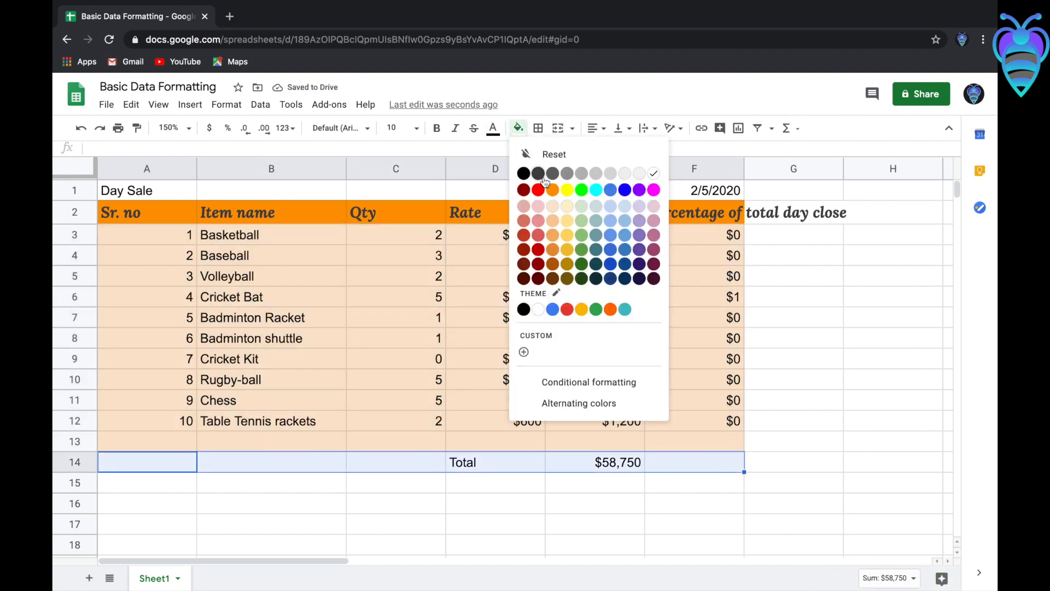
pyautogui.click(552, 189)
pyautogui.click(881, 418)
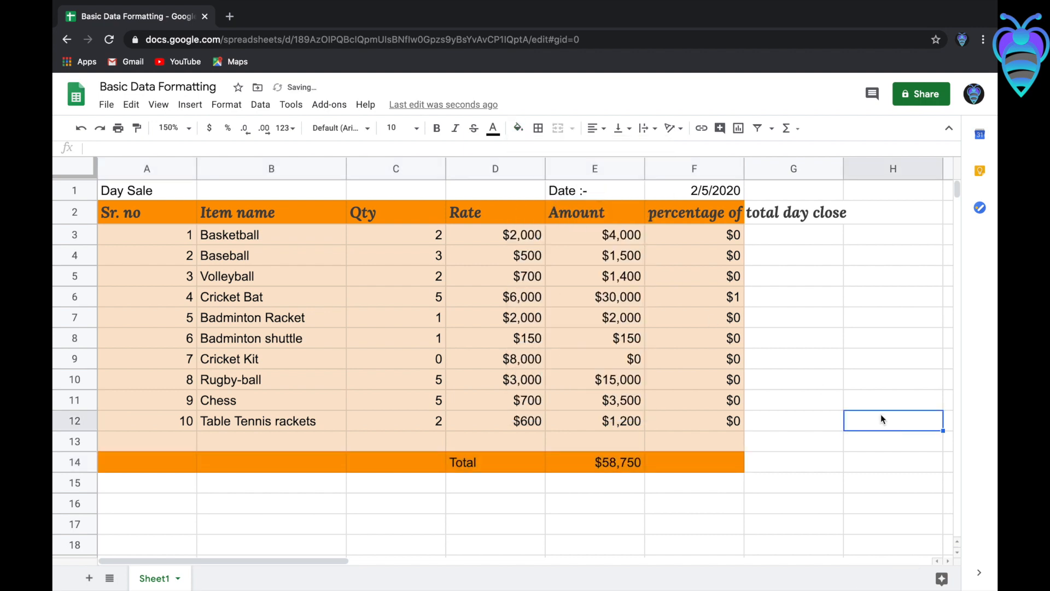
# - Fill the title row, cells A1 to F1, with the same light orange as the item rows
pyautogui.moveTo(126, 191); pyautogui.dragTo(706, 190)
pyautogui.click(518, 128)
pyautogui.click(543, 225)
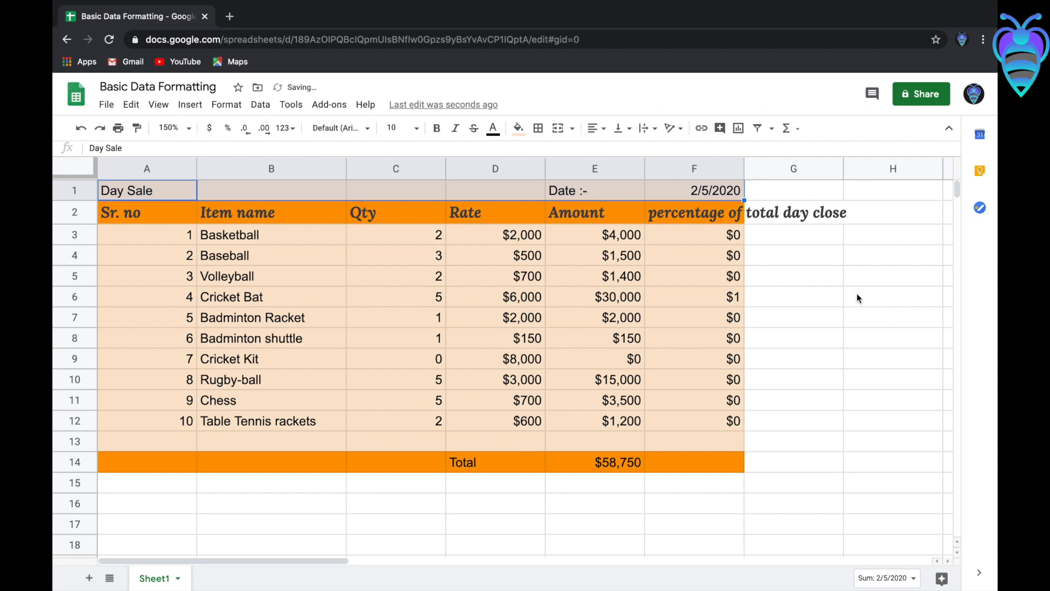
pyautogui.click(852, 293)
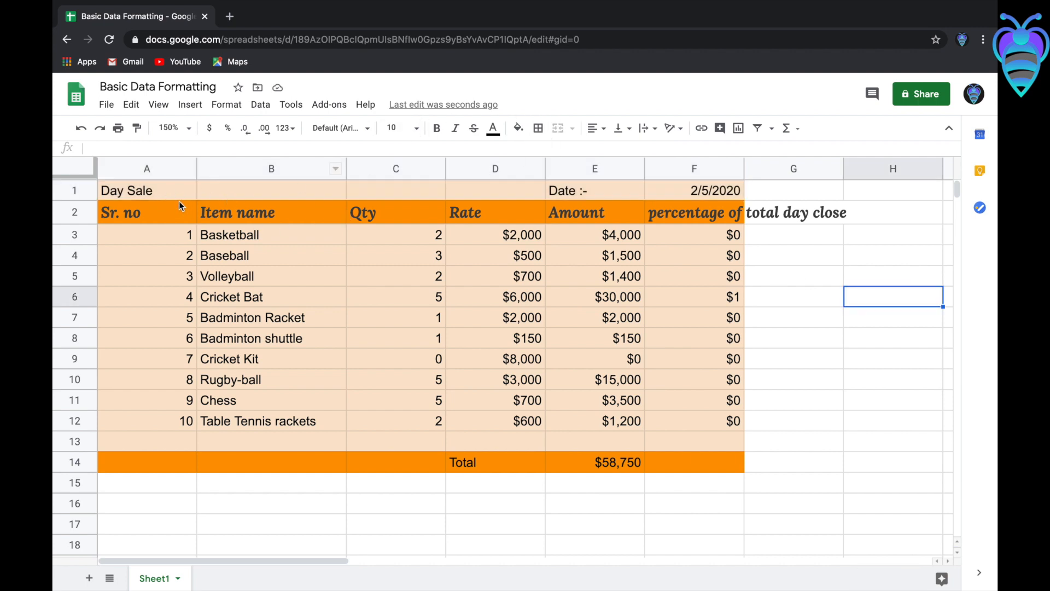
# - Add borders around every cell in the range A1 to F14 and colour them dark grey
pyautogui.moveTo(159, 190); pyautogui.dragTo(682, 448)
pyautogui.click(802, 429)
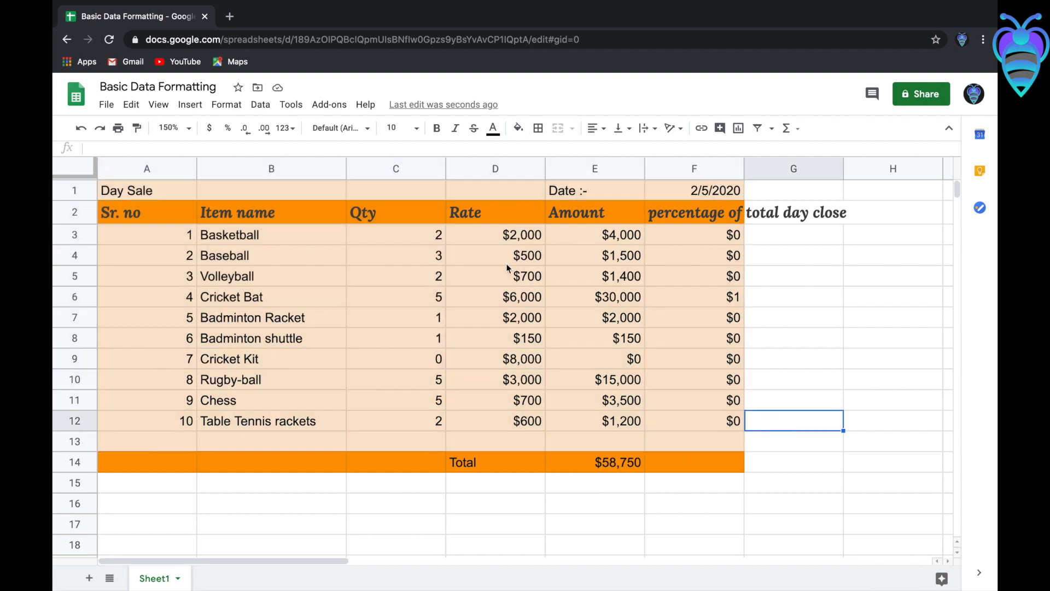
pyautogui.moveTo(127, 192); pyautogui.dragTo(729, 469)
pyautogui.click(538, 128)
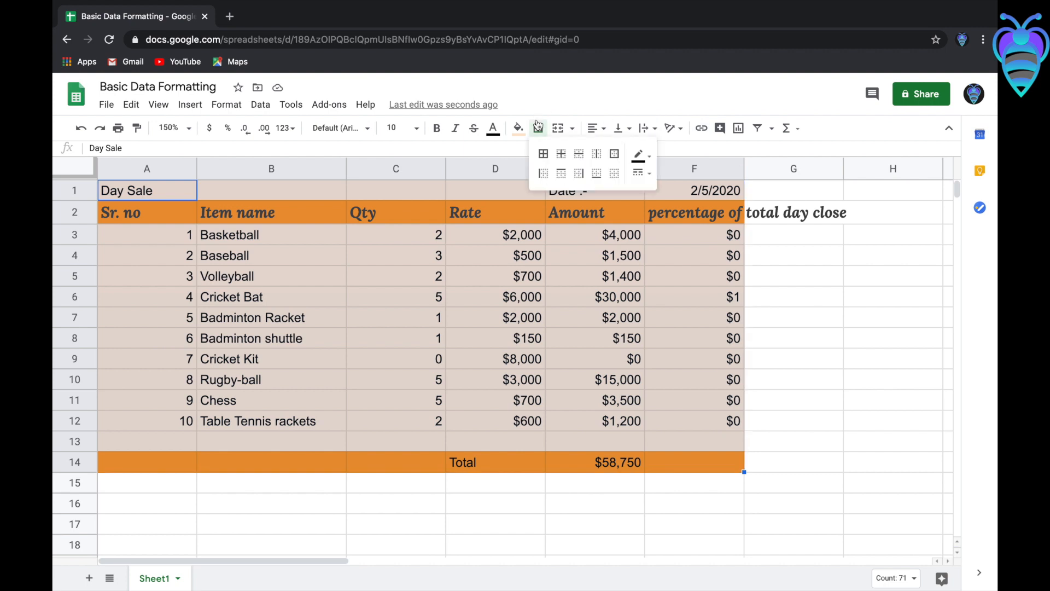
pyautogui.click(543, 155)
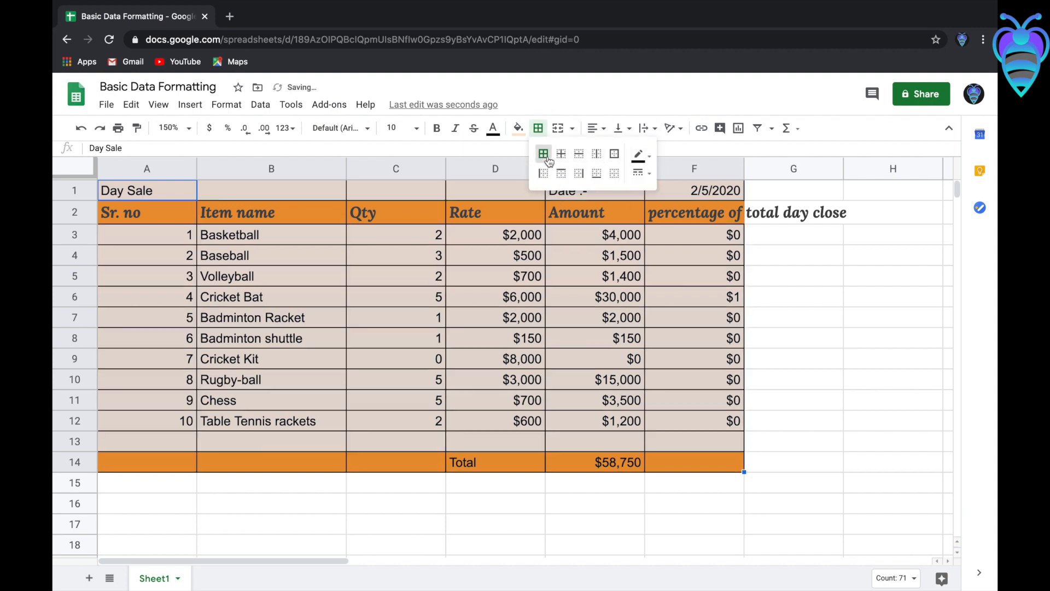
pyautogui.click(646, 162)
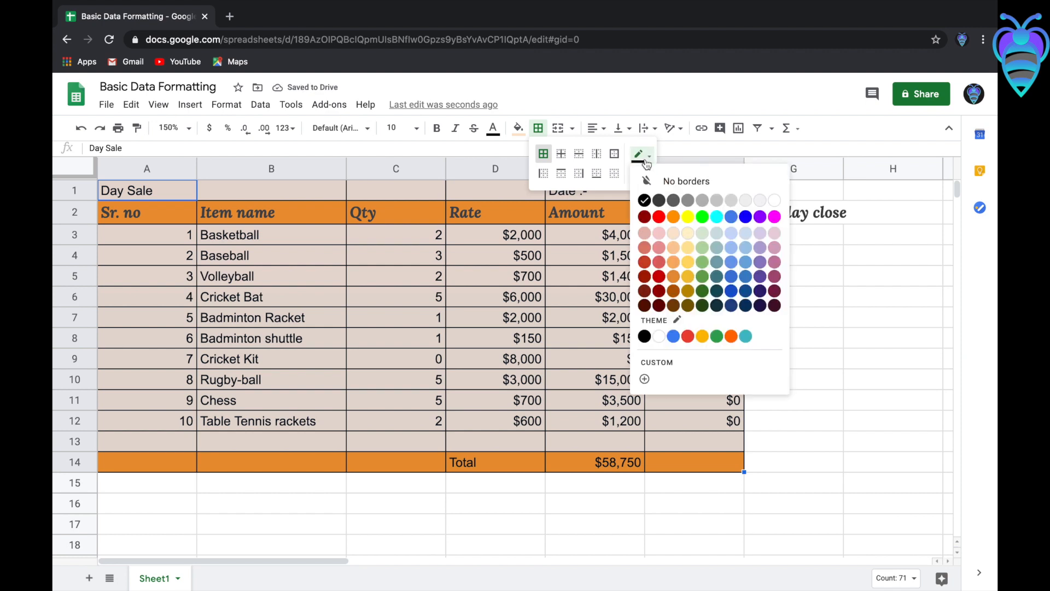
pyautogui.click(677, 200)
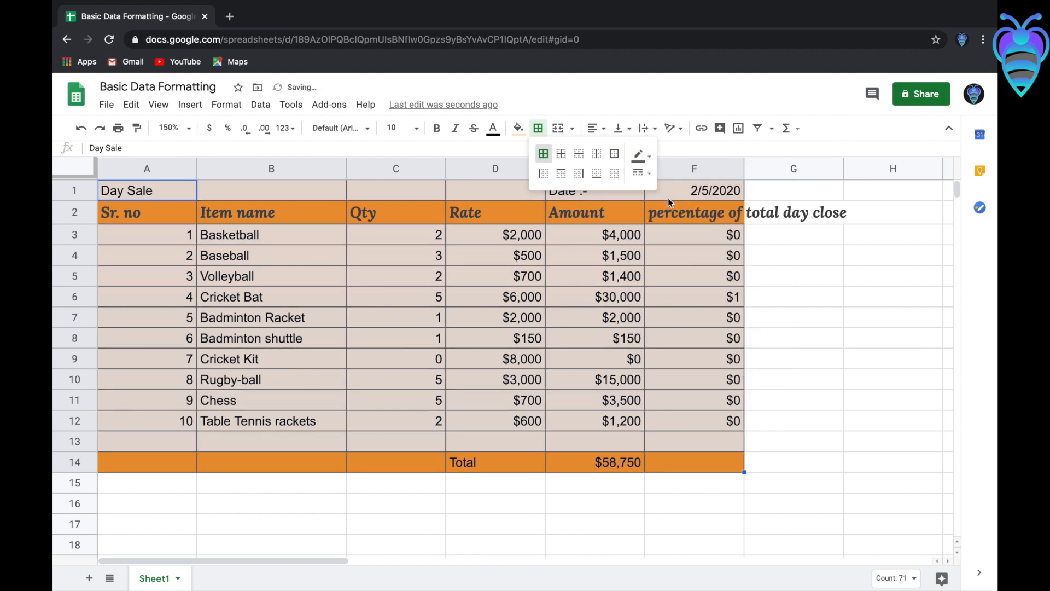
# - Try a thicker solid line for the borders of cells A1 to F14 and settle on the dashed style
pyautogui.click(641, 174)
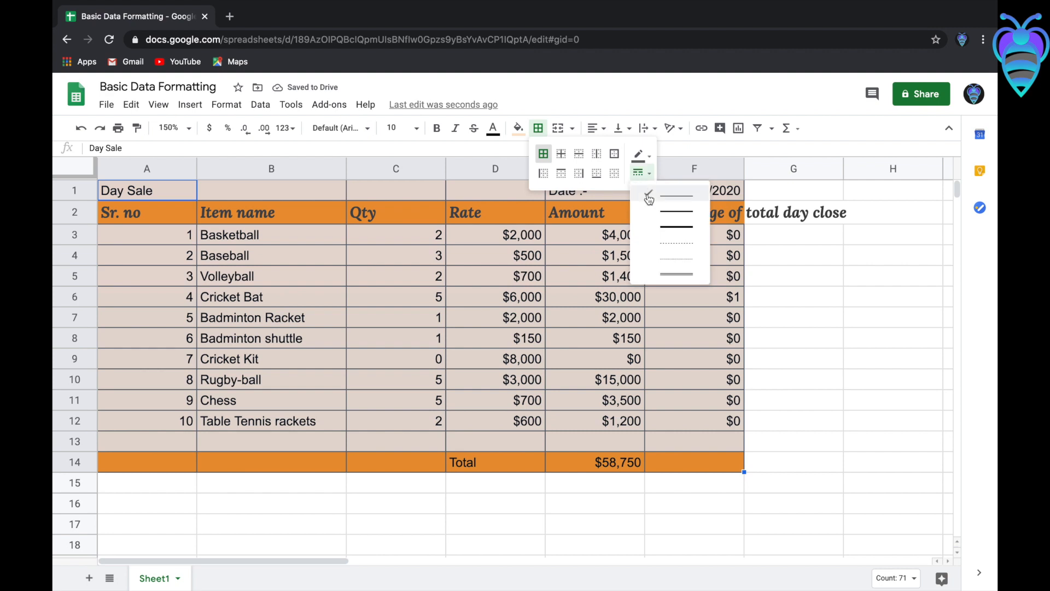
pyautogui.click(663, 227)
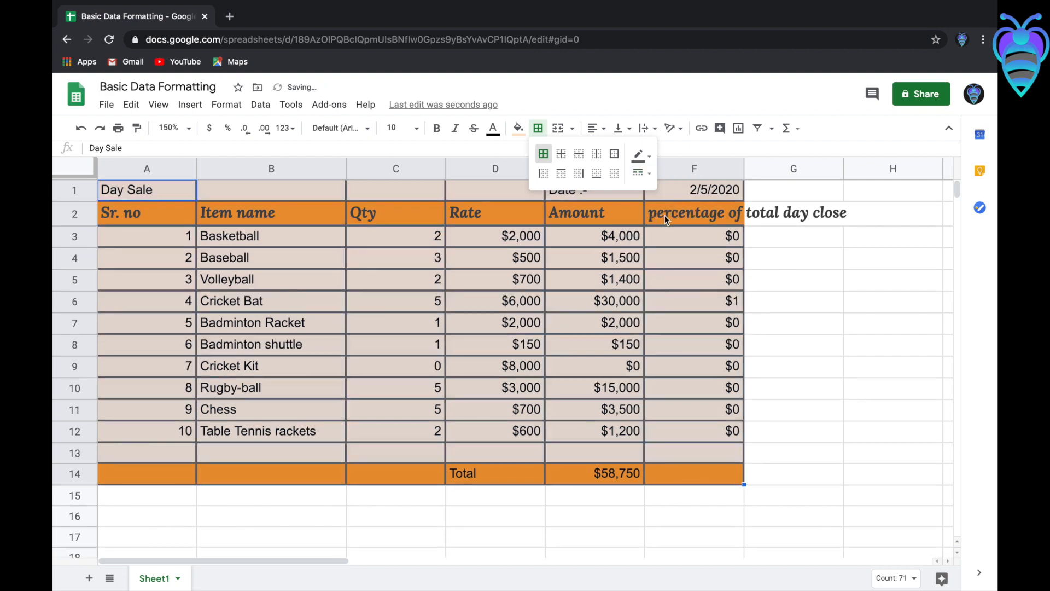
pyautogui.click(641, 173)
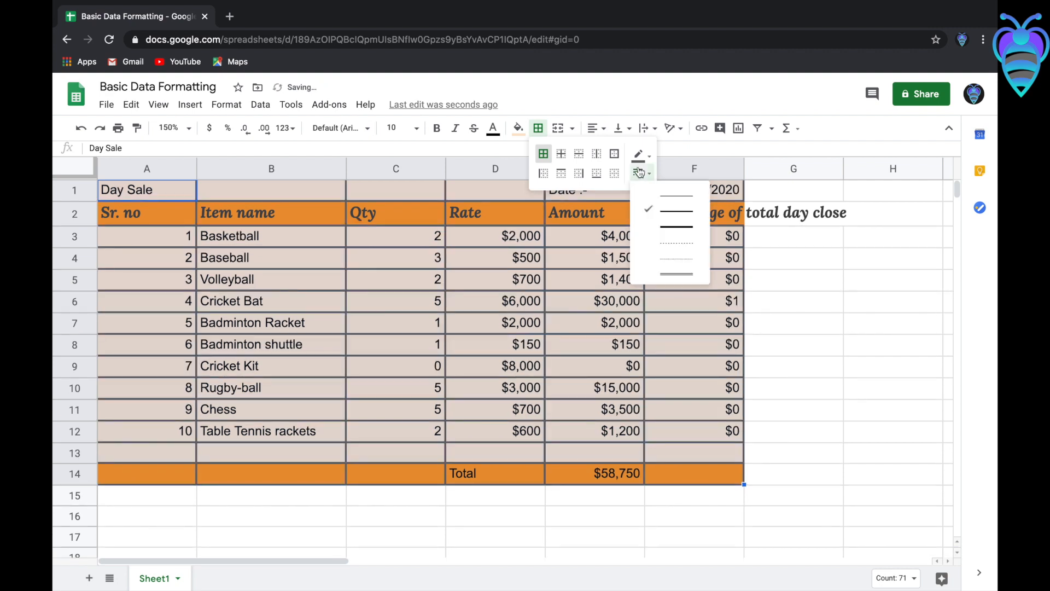
pyautogui.click(646, 245)
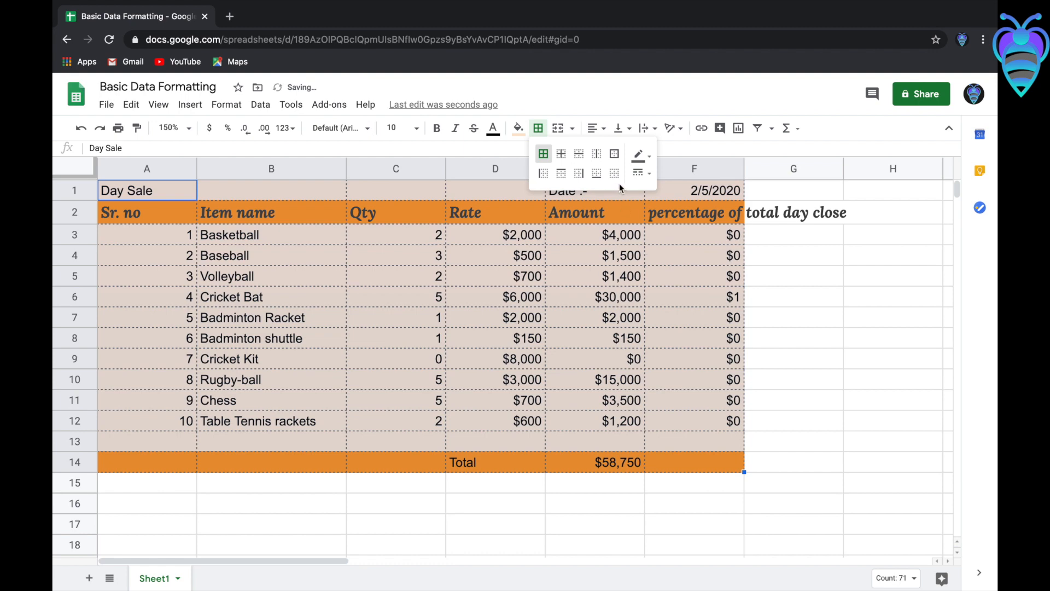
pyautogui.click(814, 295)
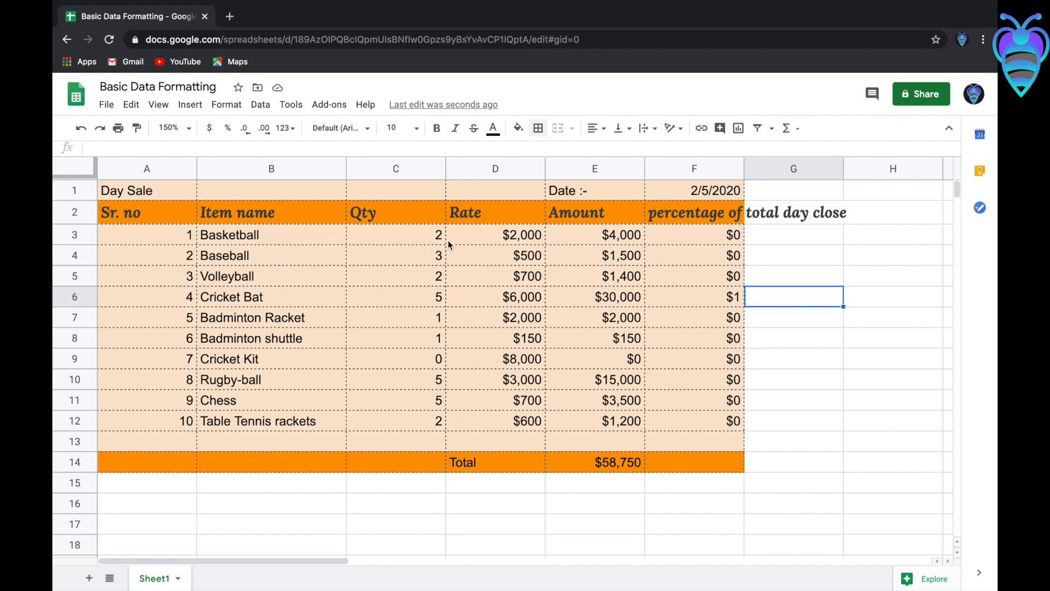
# - Merge the "Day Sale" title cells A1 to D1 into one cell
pyautogui.moveTo(178, 185); pyautogui.dragTo(491, 191)
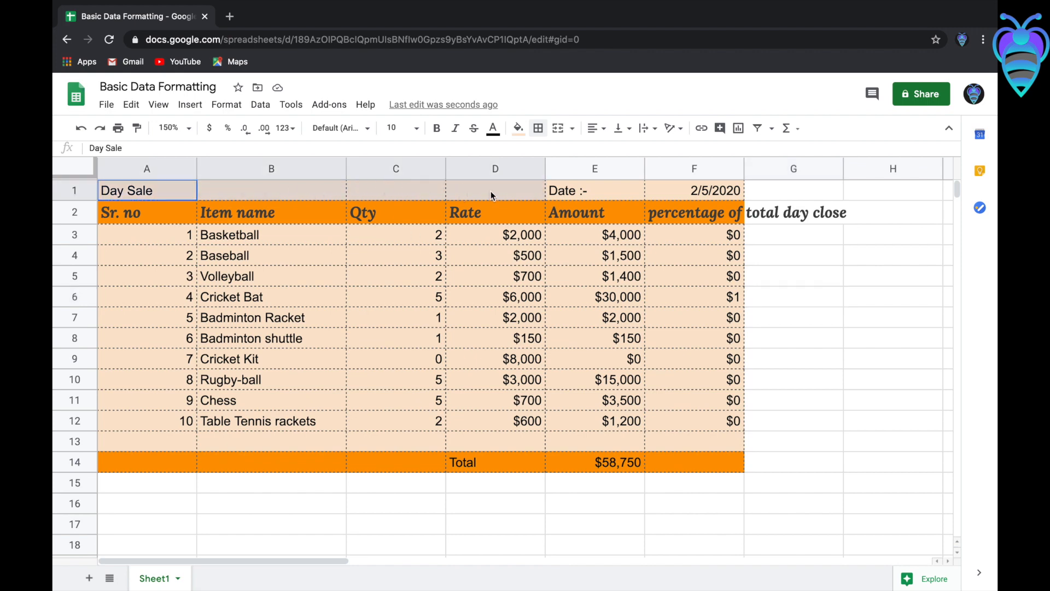
pyautogui.click(558, 130)
pyautogui.click(560, 280)
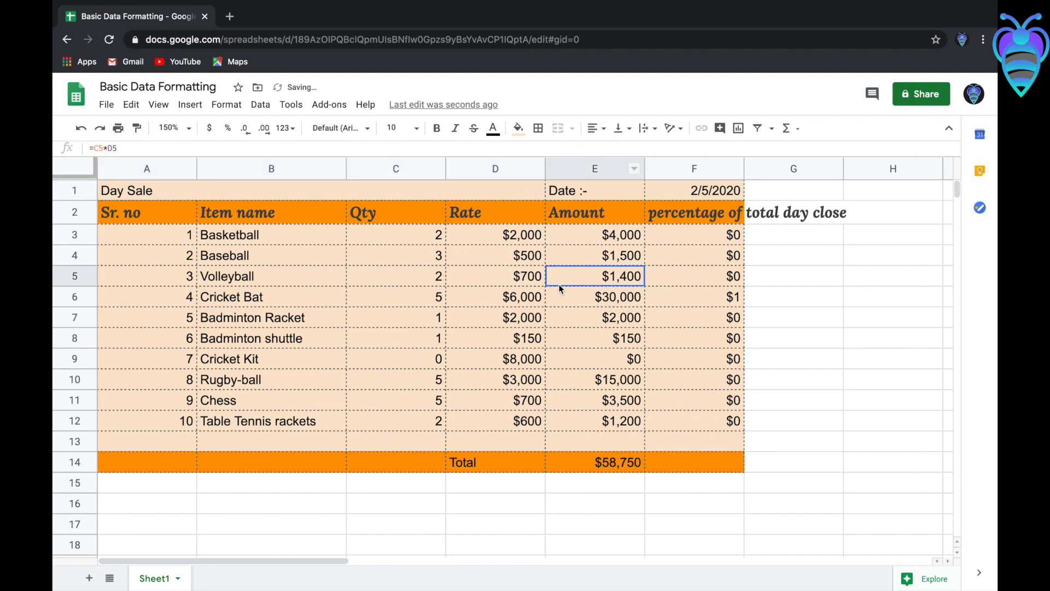
# - Merge cells A14 to D14 for the Total label and cells E14 to F14 for the total amount
pyautogui.moveTo(154, 466); pyautogui.dragTo(544, 465)
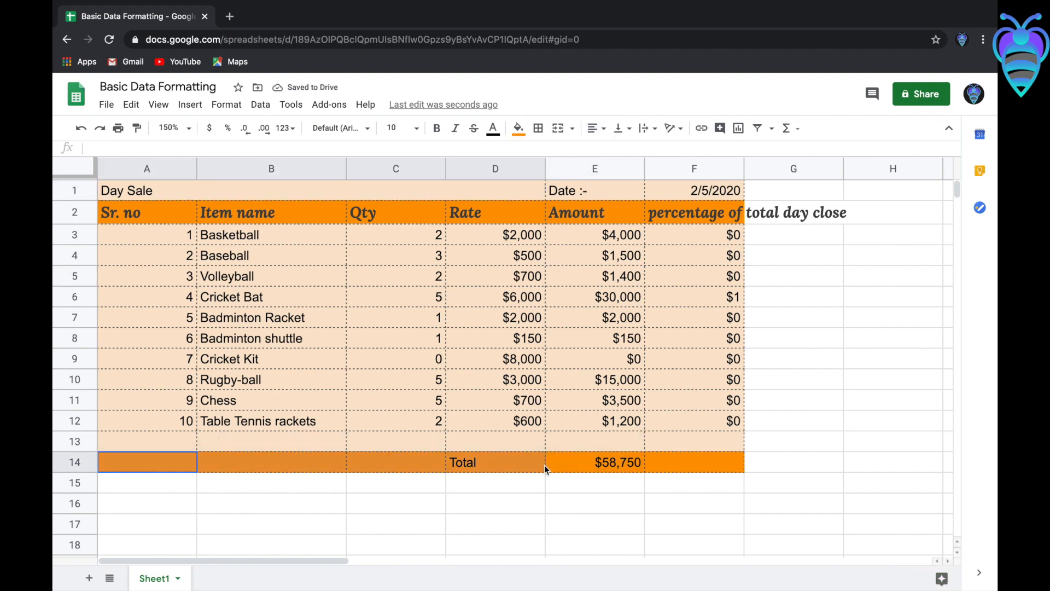
pyautogui.click(557, 128)
pyautogui.moveTo(607, 471); pyautogui.dragTo(660, 467)
pyautogui.click(557, 128)
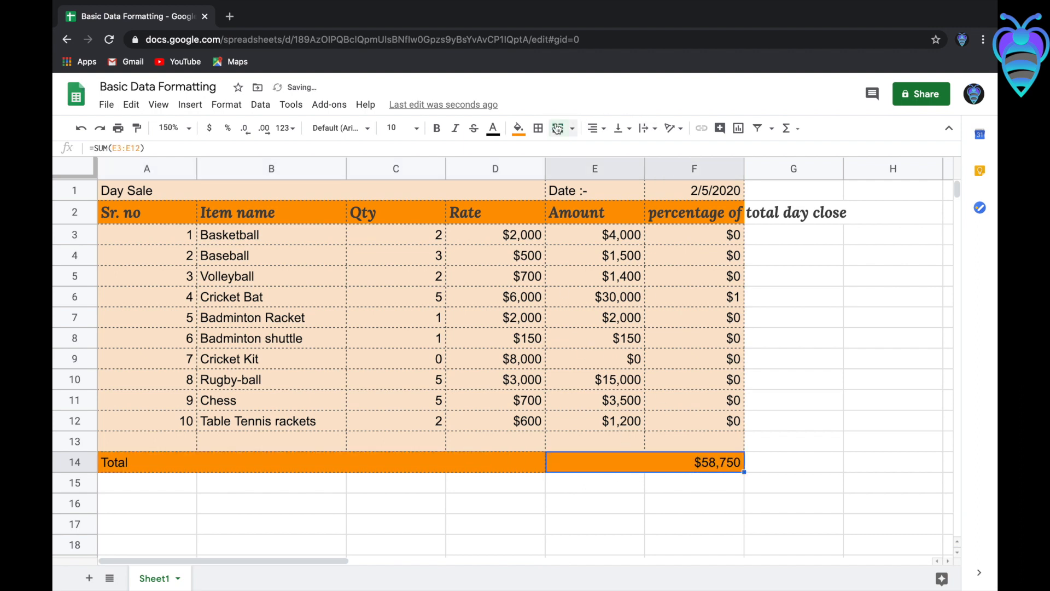
# - Merge the empty cells A13 to F13 above the Total row into one cell
pyautogui.click(506, 489)
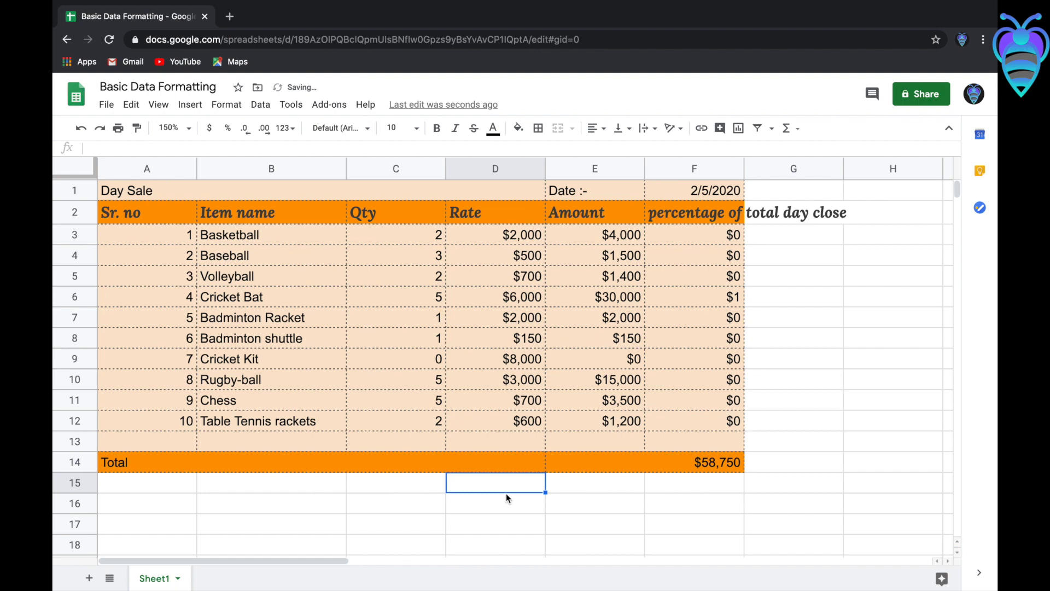
pyautogui.moveTo(158, 438); pyautogui.dragTo(660, 434)
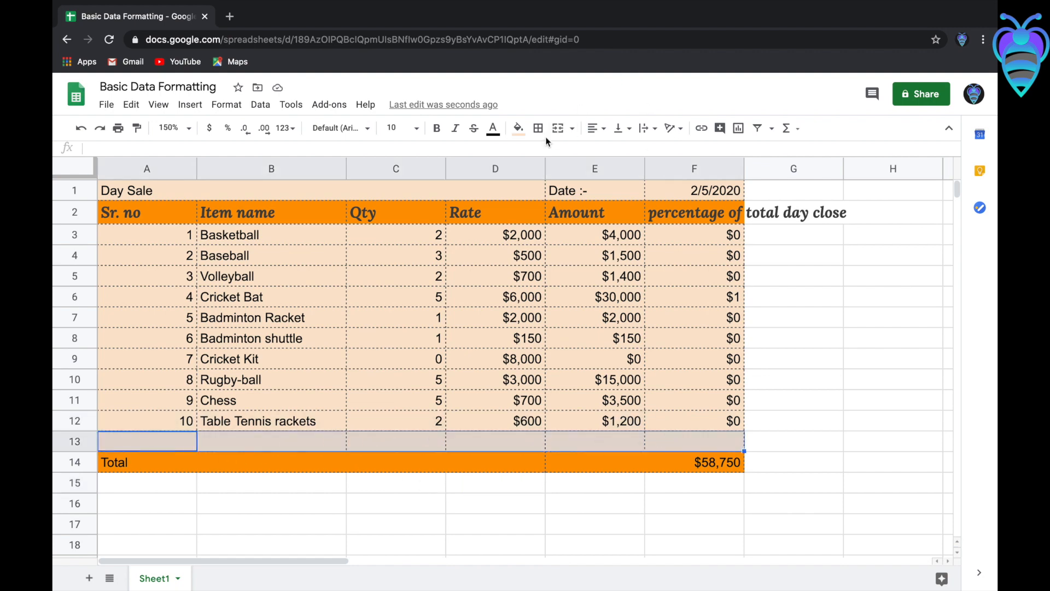
pyautogui.click(557, 128)
pyautogui.click(814, 378)
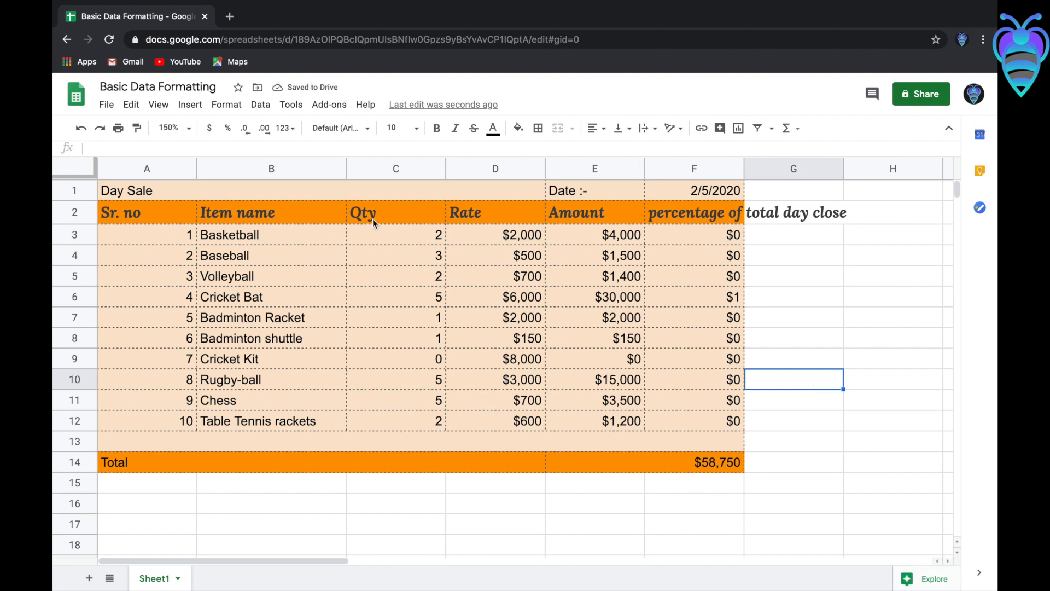
# - Centre the contents of cells A1 to F14 horizontally
pyautogui.moveTo(125, 196); pyautogui.dragTo(677, 462)
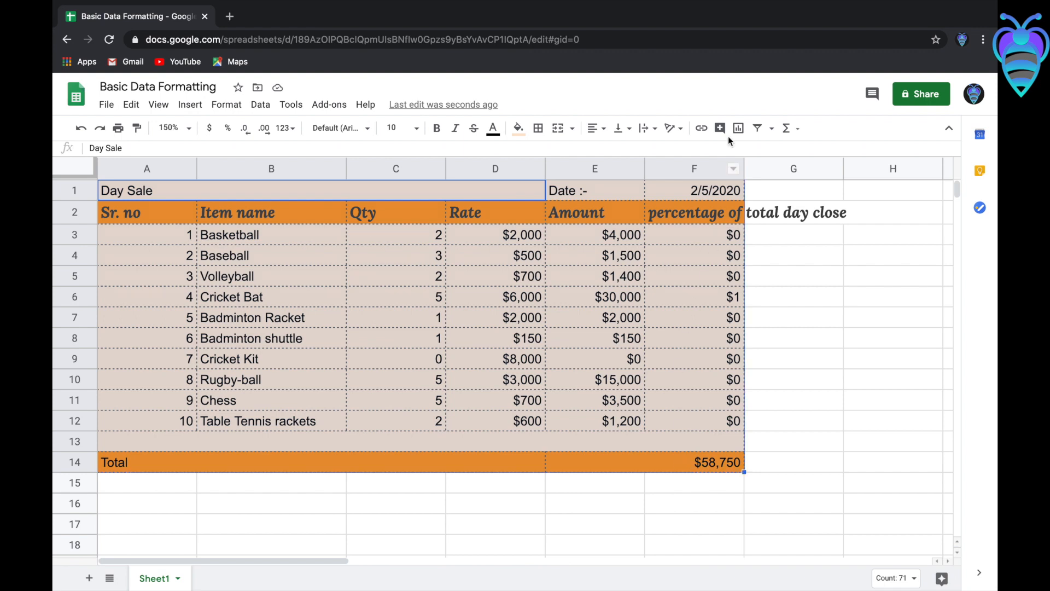
pyautogui.click(600, 131)
pyautogui.click(609, 148)
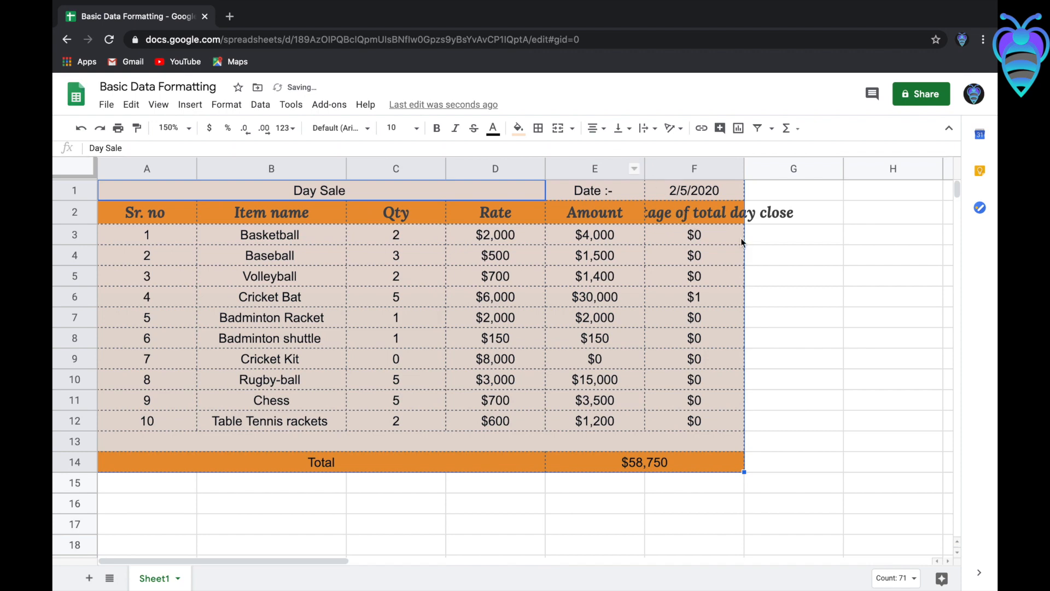
pyautogui.click(763, 247)
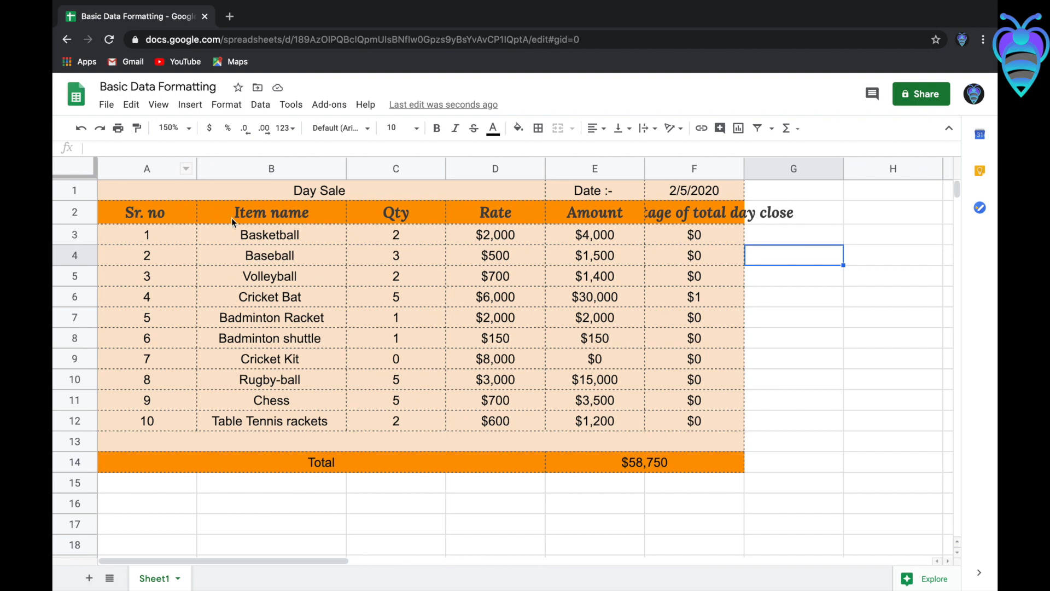
# - Align the Total label in the merged cell A14 to D14 to the right
pyautogui.click(426, 461)
pyautogui.click(597, 129)
pyautogui.click(627, 152)
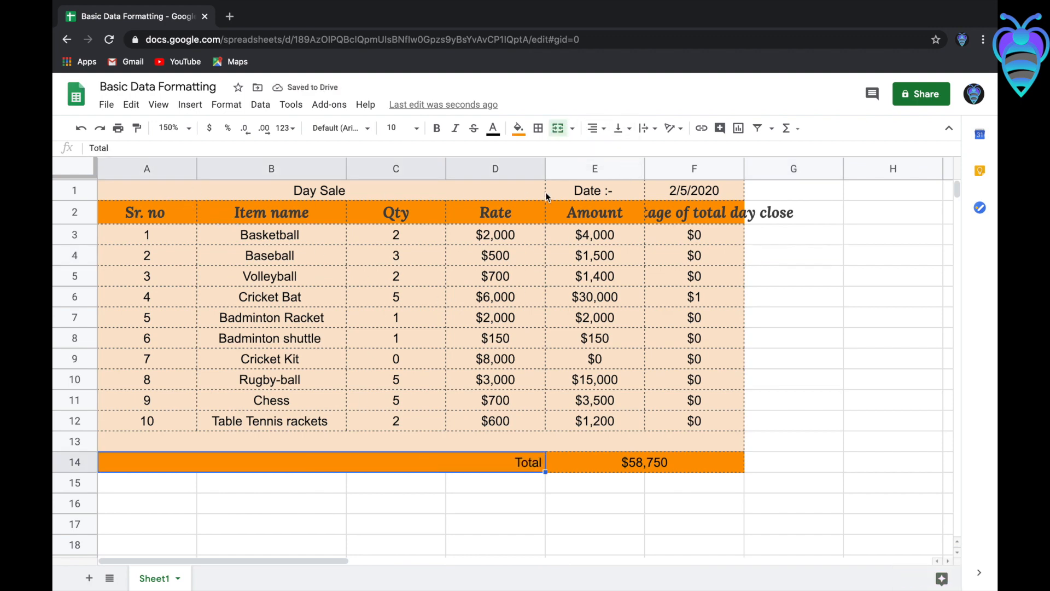
pyautogui.click(579, 198)
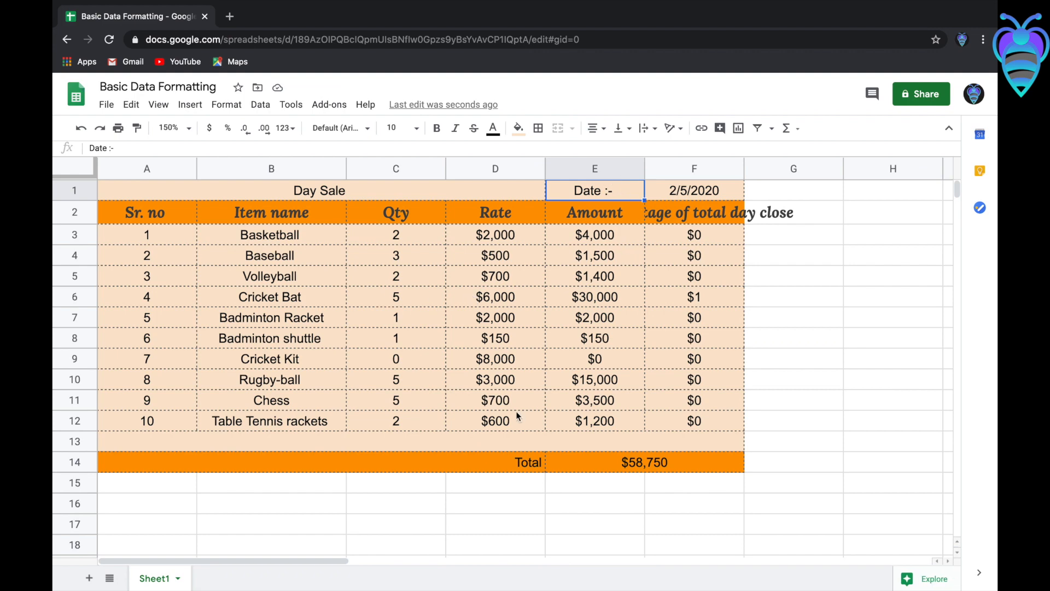
# - Make the text in row 14 bold and set the Total label's font size to 14
pyautogui.click(388, 462)
pyautogui.click(417, 127)
pyautogui.click(436, 127)
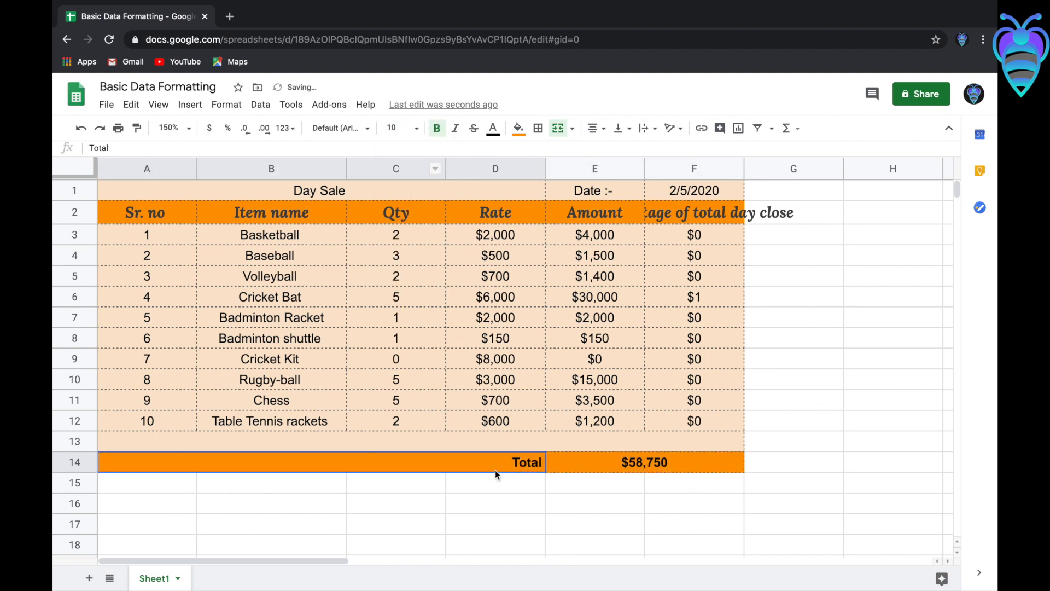
pyautogui.click(416, 127)
pyautogui.click(406, 291)
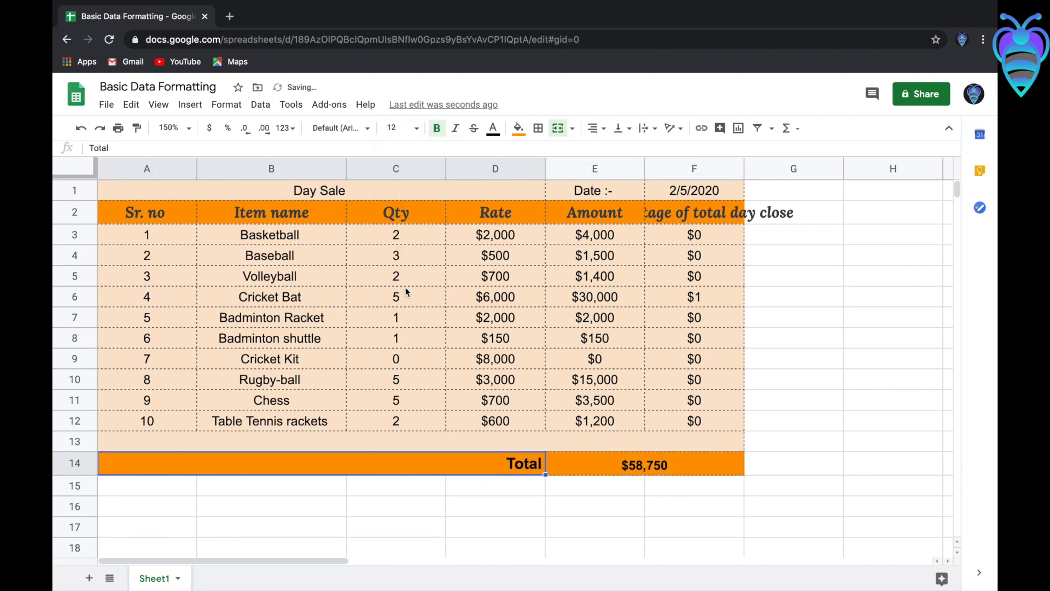
pyautogui.click(405, 124)
pyautogui.click(398, 298)
pyautogui.click(914, 281)
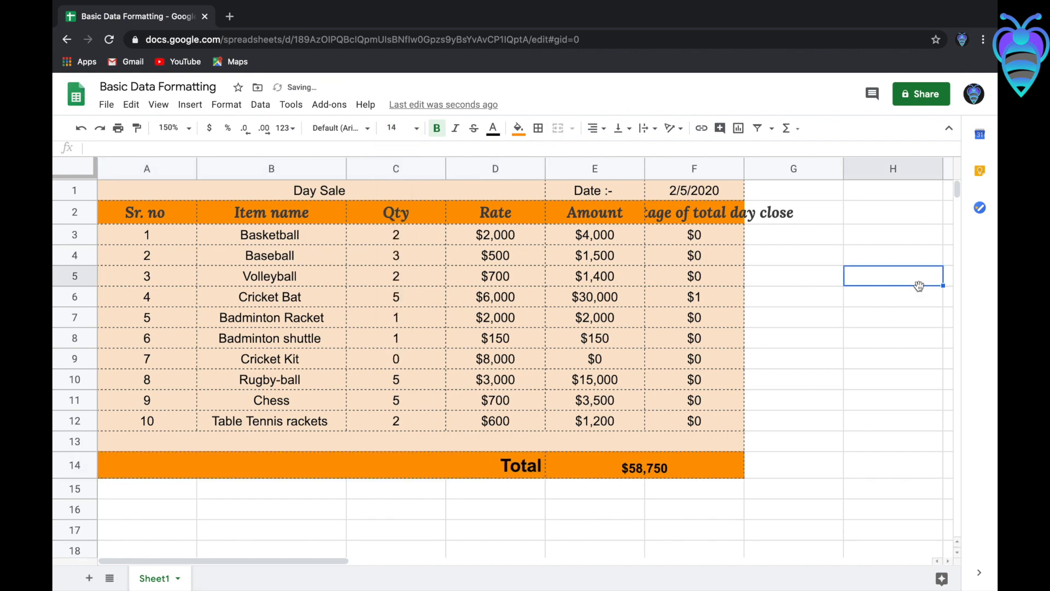
# - Make row 14 about twice as tall and set the Total label's font size to 24
pyautogui.click(694, 212)
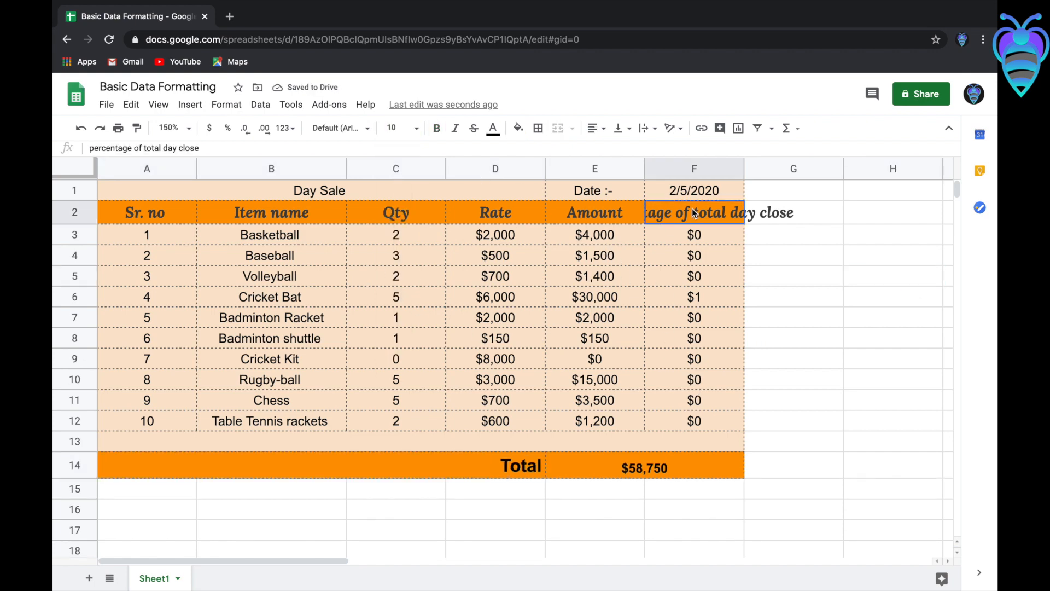
pyautogui.moveTo(86, 477); pyautogui.dragTo(88, 508)
pyautogui.click(503, 483)
pyautogui.click(403, 127)
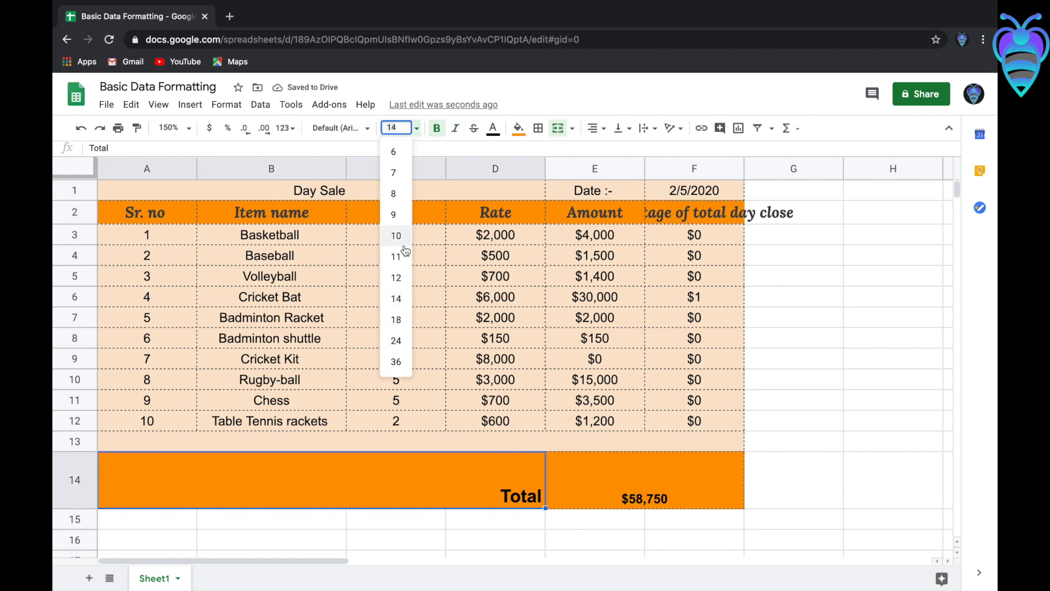
pyautogui.click(396, 235)
pyautogui.click(403, 128)
pyautogui.click(396, 320)
pyautogui.click(403, 127)
pyautogui.click(396, 340)
# - Set the font size of the total amount in the merged cell E14 to F14 to 24
pyautogui.click(645, 464)
pyautogui.click(417, 128)
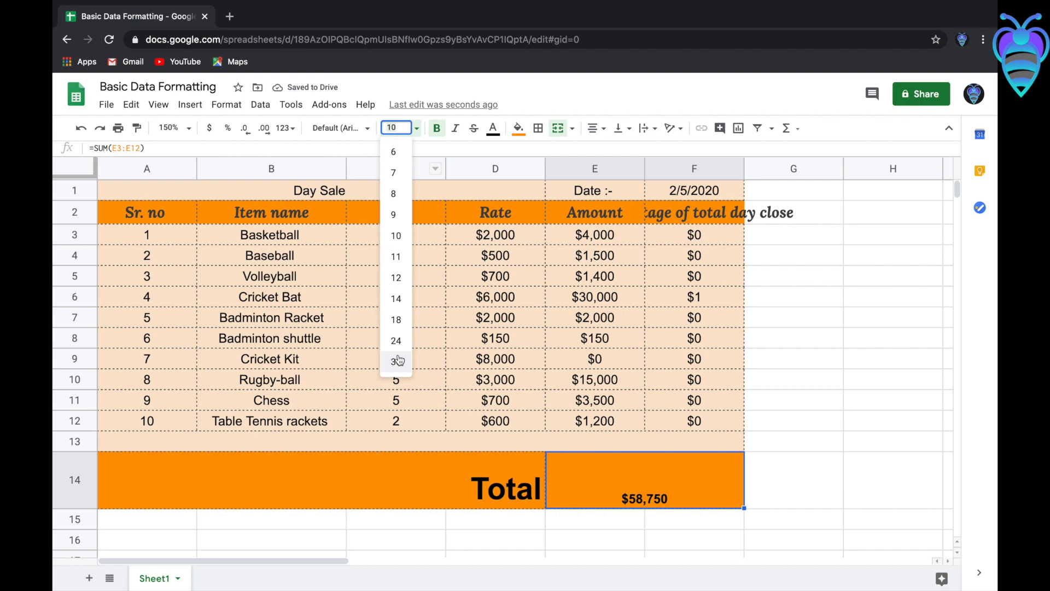
pyautogui.click(418, 359)
pyautogui.click(759, 480)
# - Align the Total label vertically to the middle of its cell, trying the top alignment along the way
pyautogui.click(488, 490)
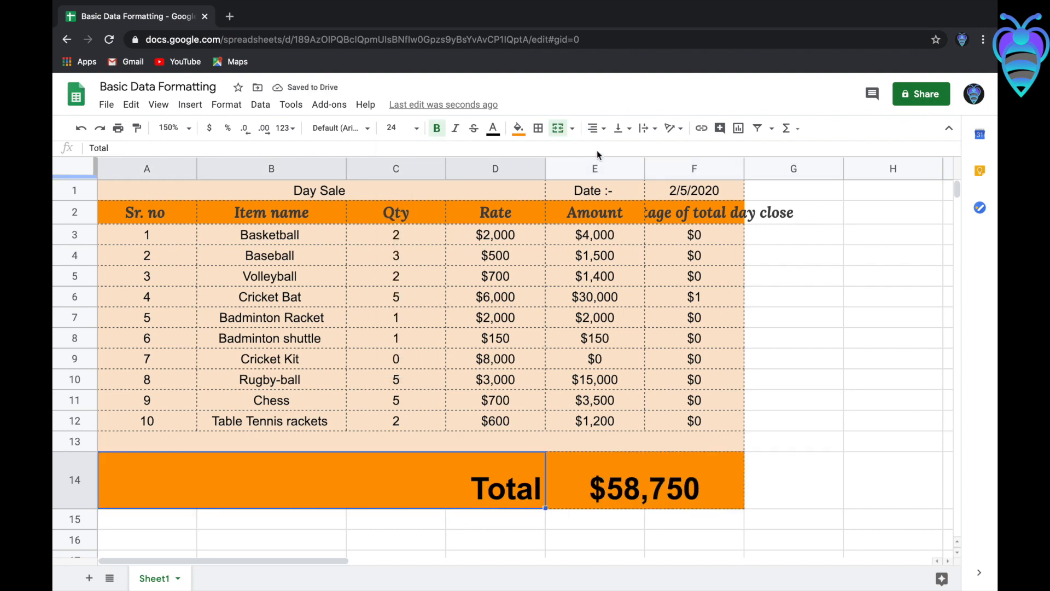
pyautogui.click(627, 132)
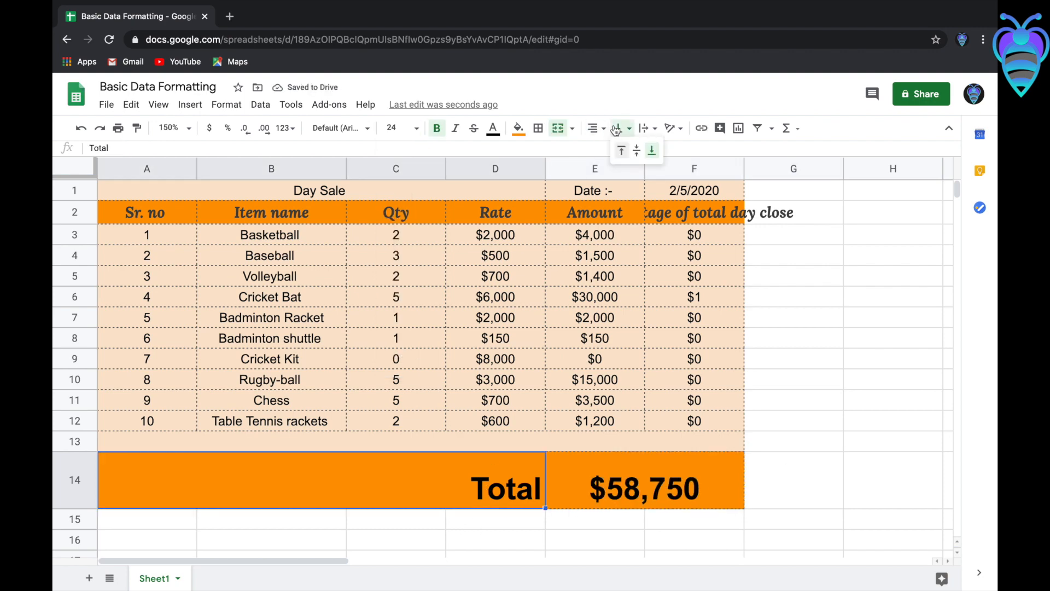
pyautogui.click(637, 149)
pyautogui.click(620, 129)
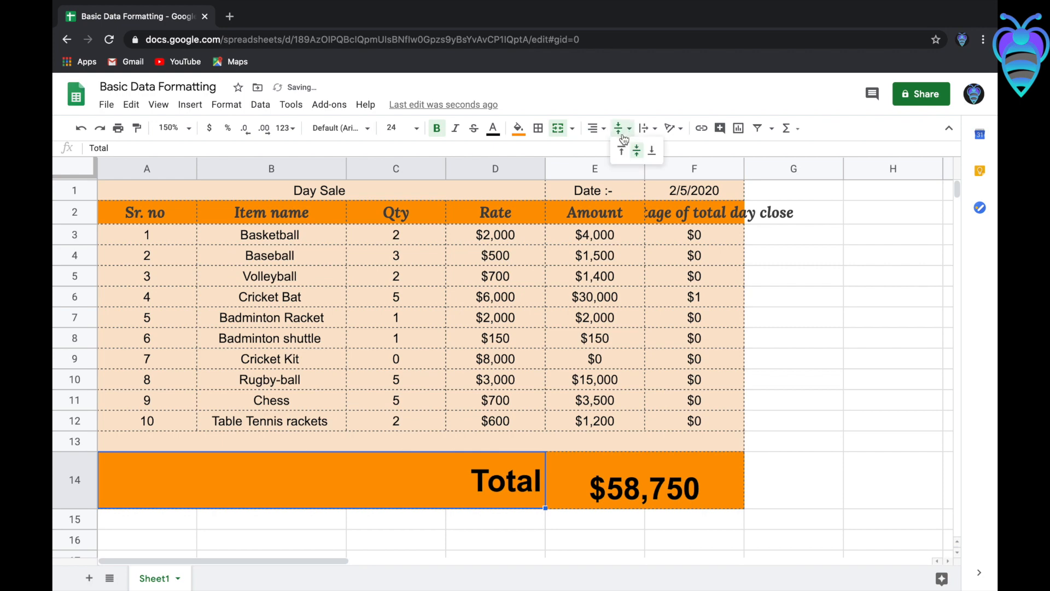
pyautogui.click(622, 151)
pyautogui.click(617, 132)
pyautogui.click(636, 151)
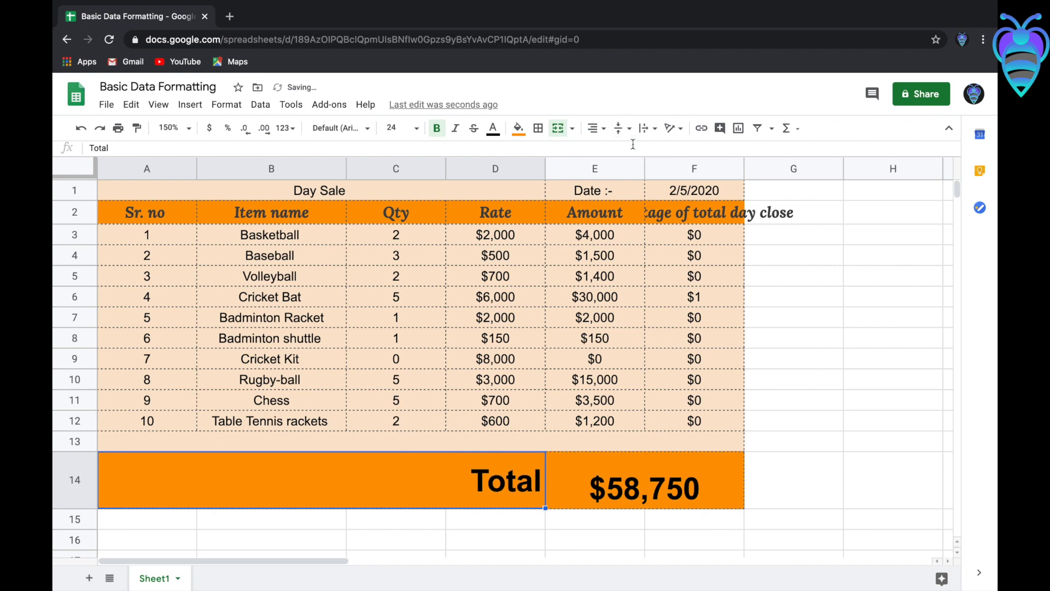
# - Align the total amount in E14 to F14 vertically to the middle of its cell
pyautogui.click(587, 466)
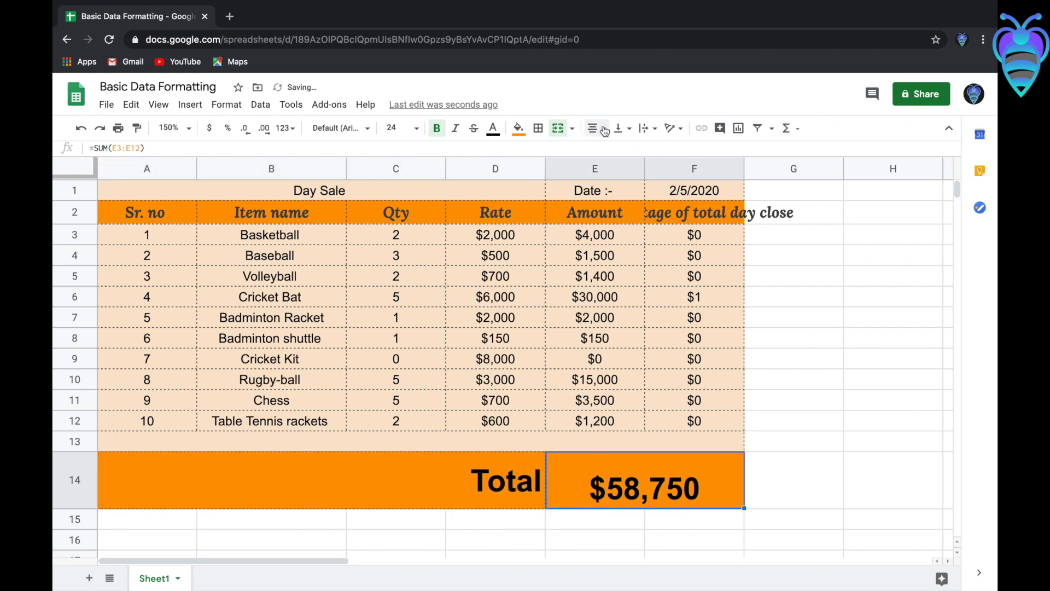
pyautogui.click(620, 129)
pyautogui.click(634, 154)
pyautogui.click(649, 130)
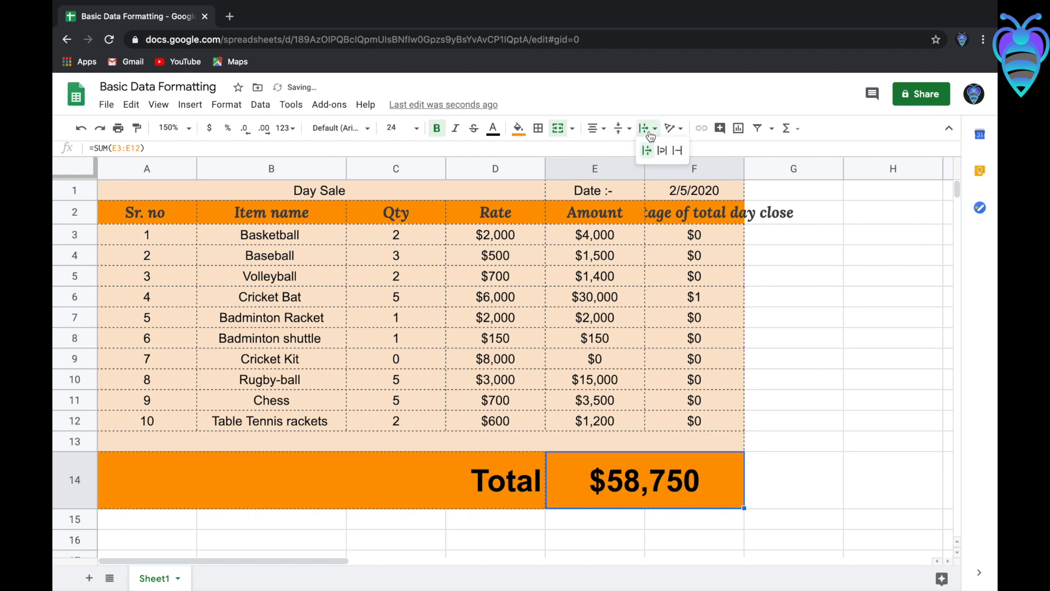
pyautogui.click(831, 334)
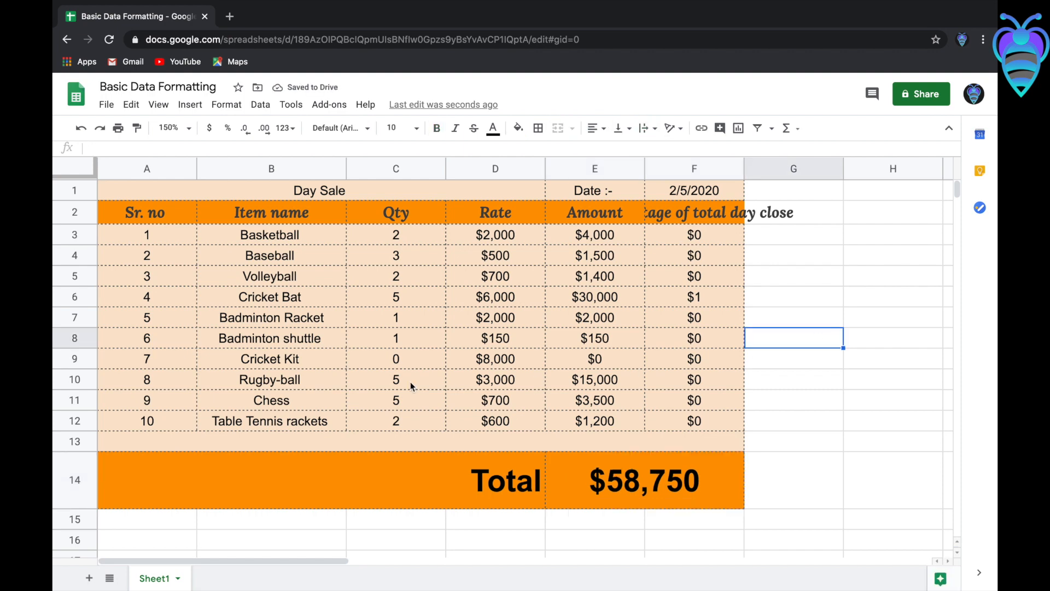
# - Wrap the text of the "percentage of total day close" header in cell F2
pyautogui.click(676, 214)
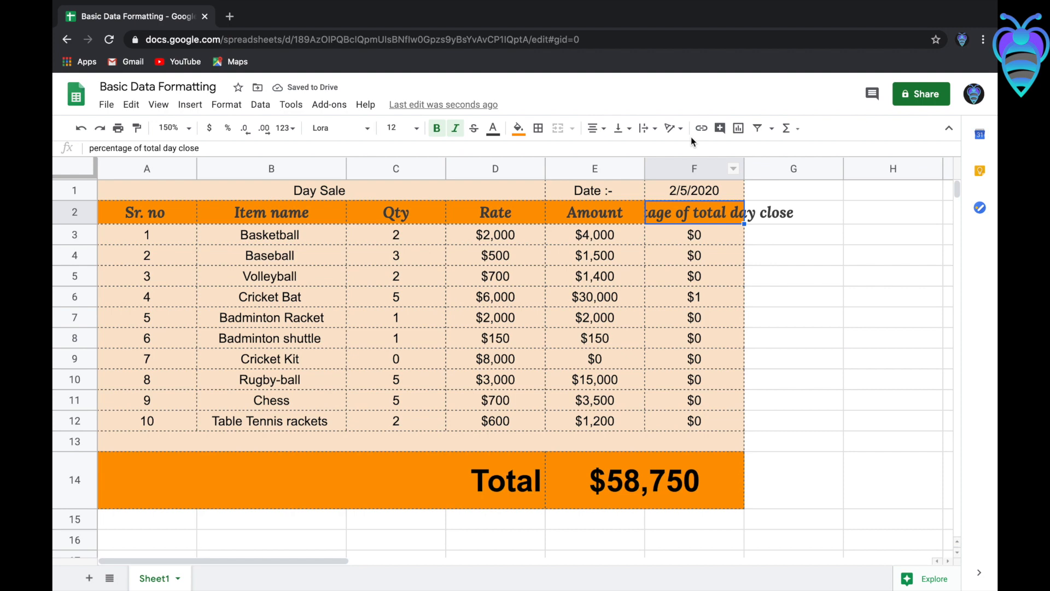
pyautogui.click(648, 129)
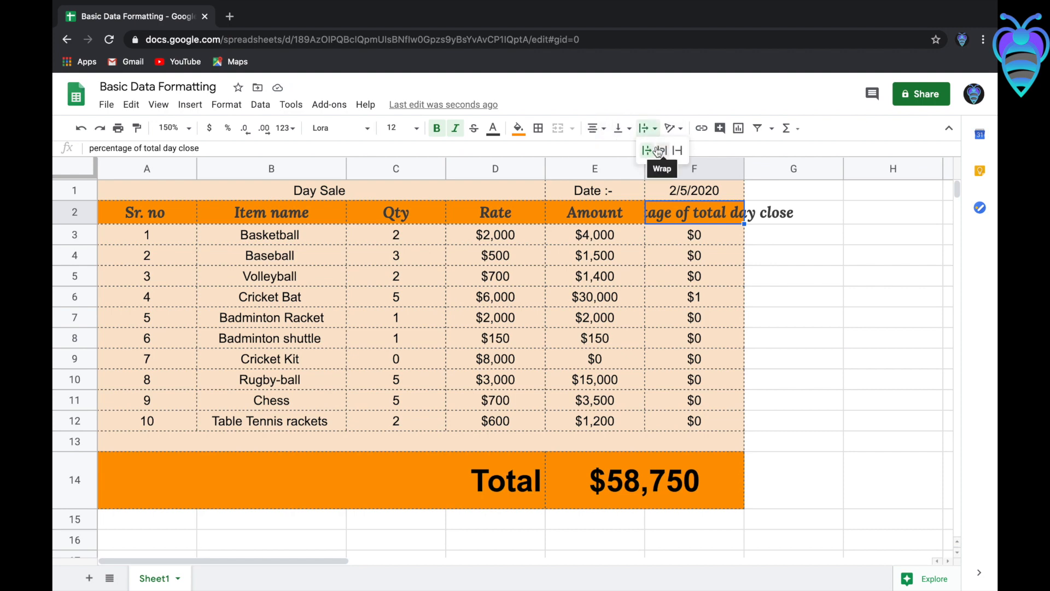
pyautogui.click(658, 150)
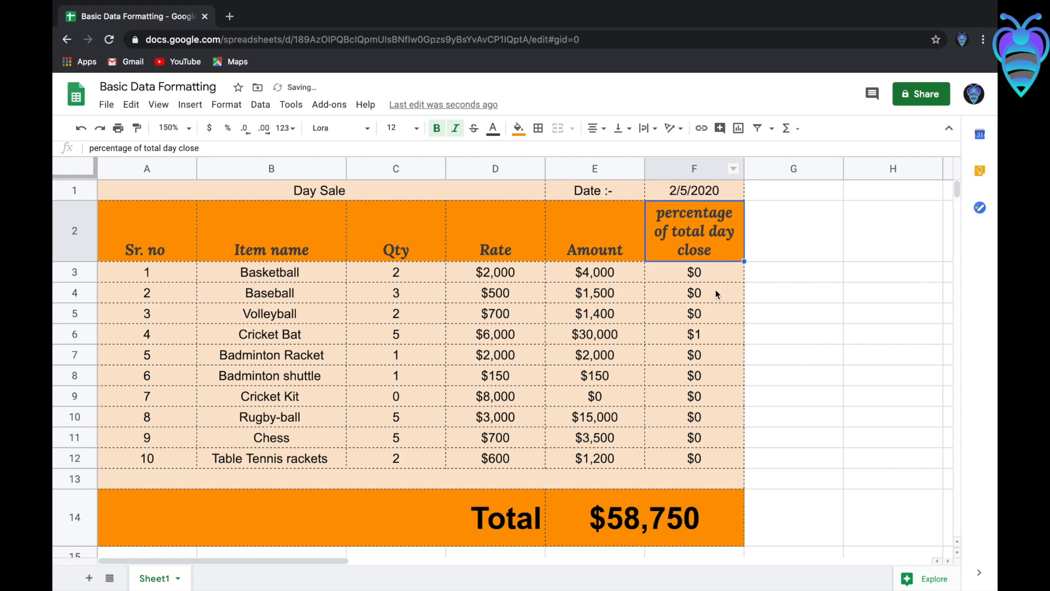
# - Try the clip option on the header text in cell F2 and return it to wrap
pyautogui.click(648, 128)
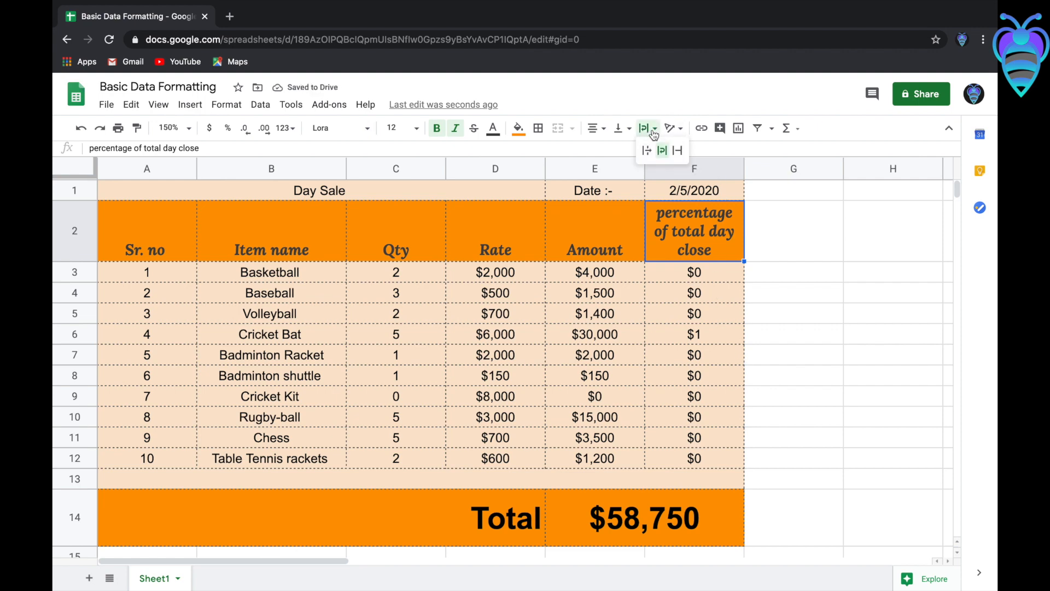
pyautogui.click(678, 150)
pyautogui.click(648, 128)
pyautogui.click(664, 151)
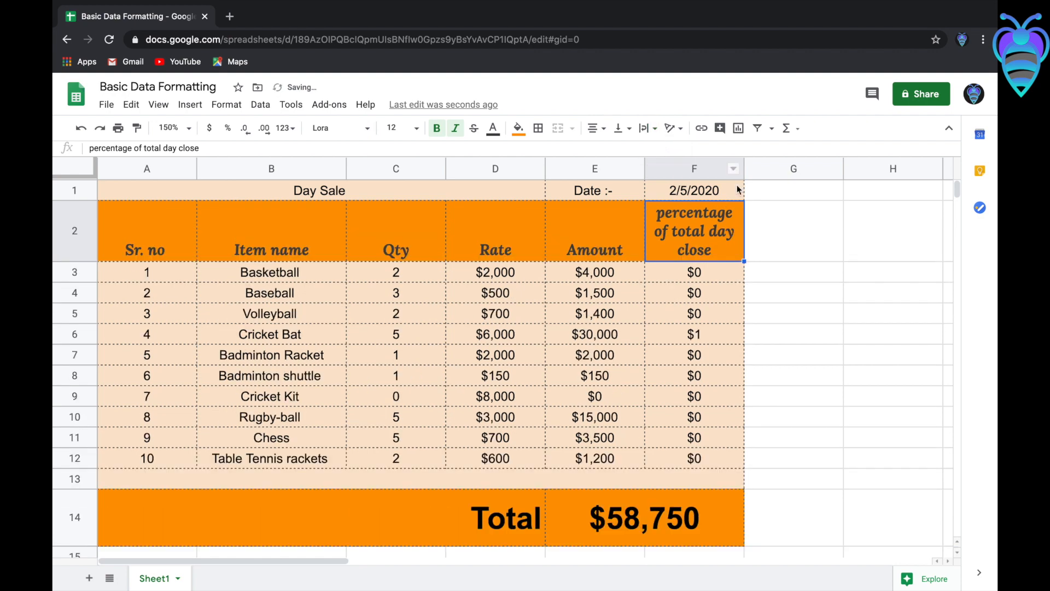
pyautogui.click(797, 218)
# - Align the header cells A2 to F2 vertically to the middle
pyautogui.moveTo(139, 225); pyautogui.dragTo(660, 251)
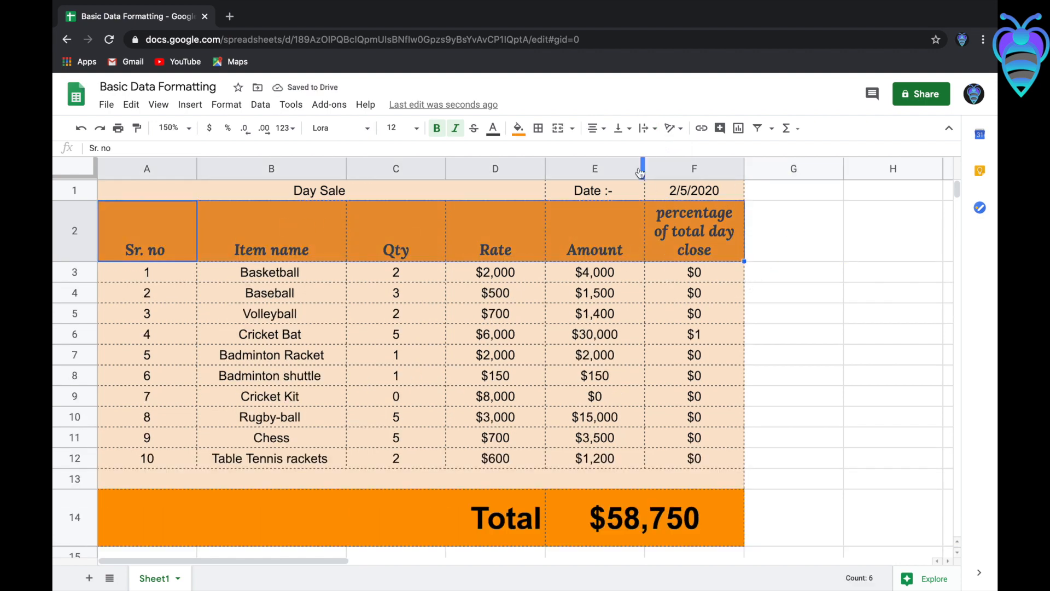
pyautogui.click(621, 128)
pyautogui.click(639, 148)
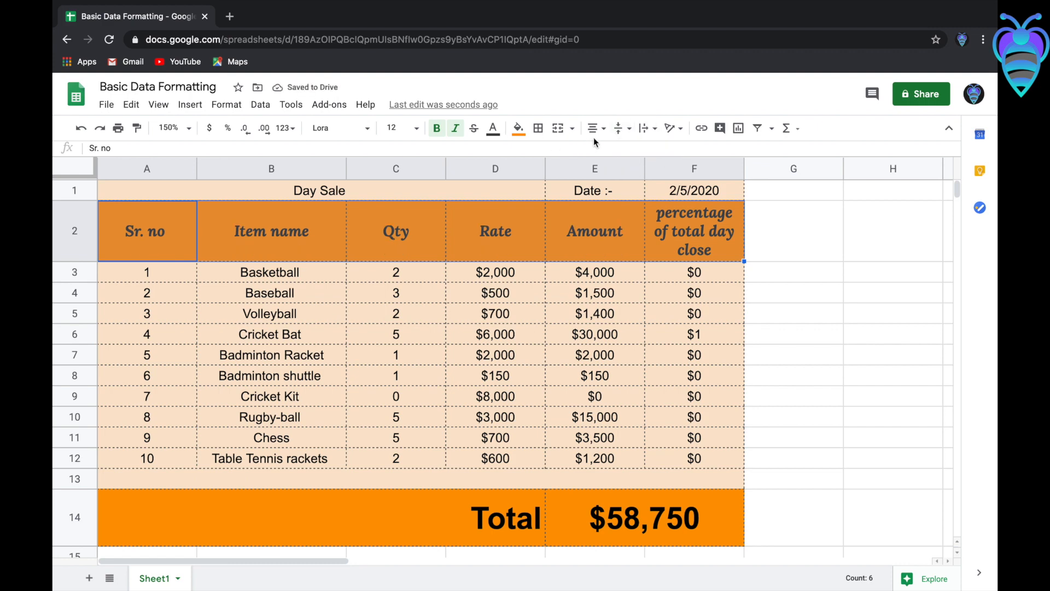
pyautogui.click(827, 256)
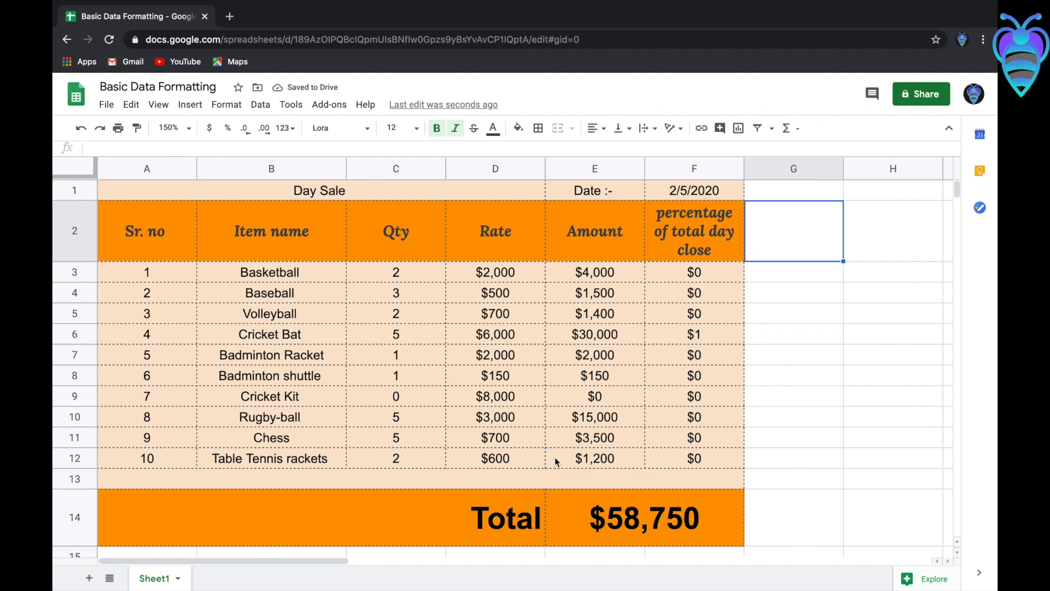